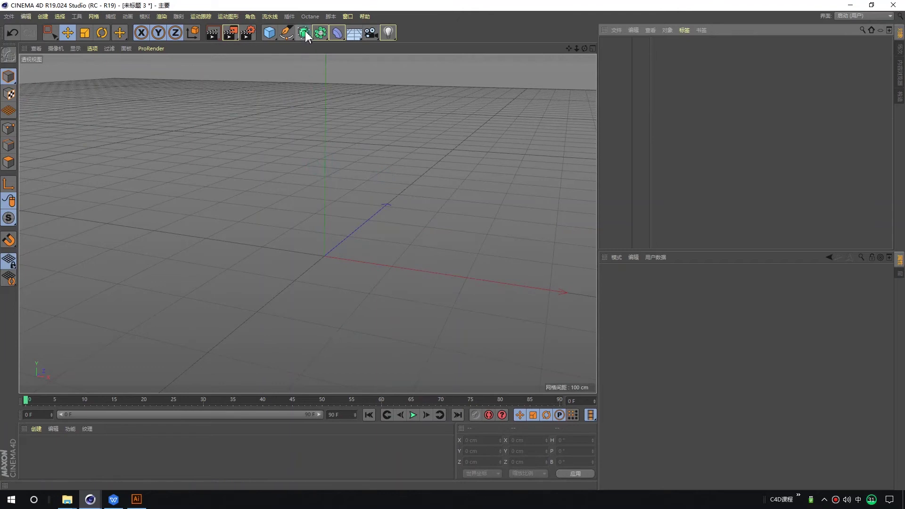
- Open the generator objects palette, then bring up the spline shapes palette
left_click(319, 33)
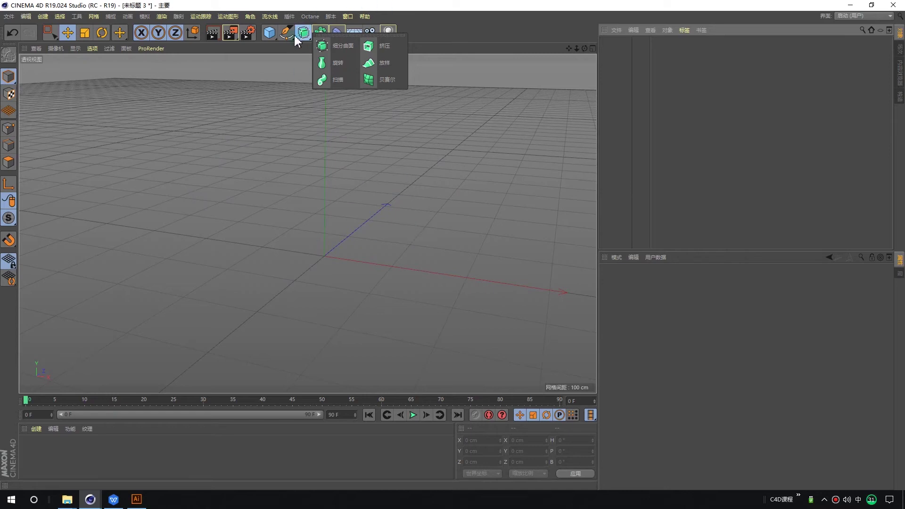
left_click_drag(286, 32, 470, 72)
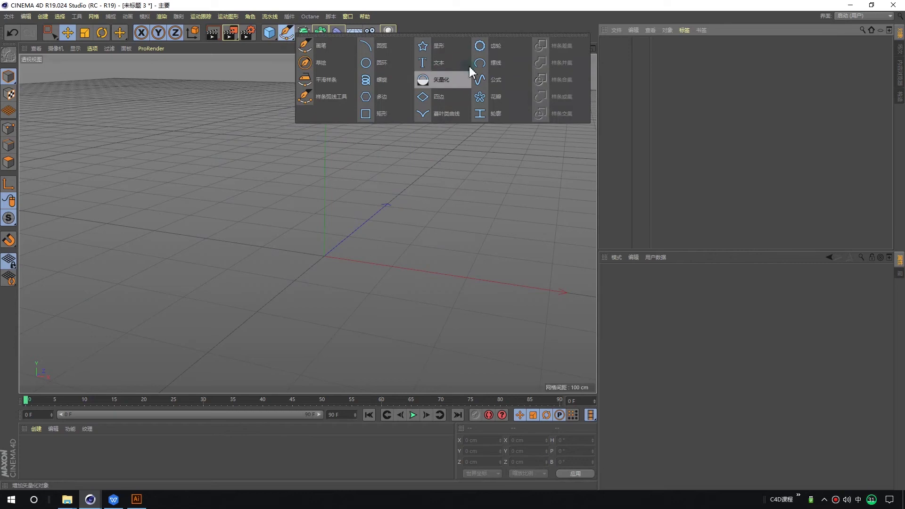
- Create a Text spline and enter the text 周年特惠
left_click(442, 69)
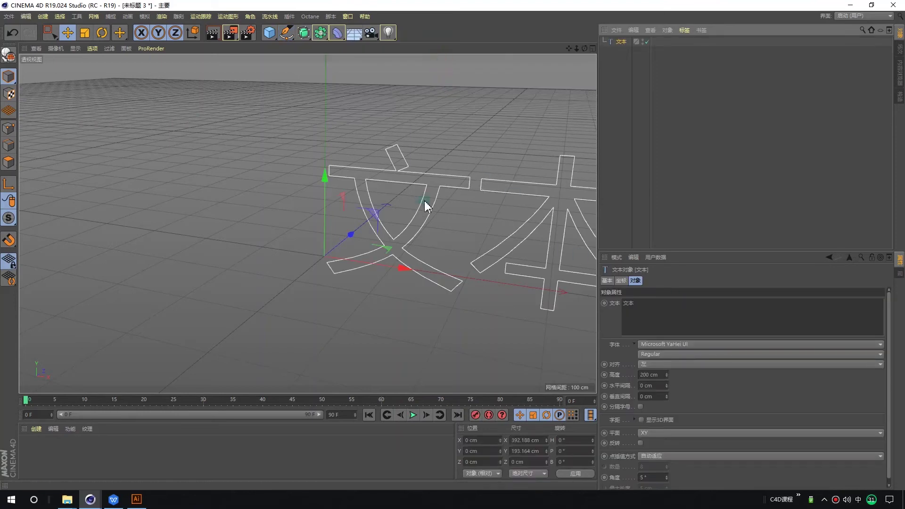
middle_click_drag(426, 203, 295, 179, "alt")
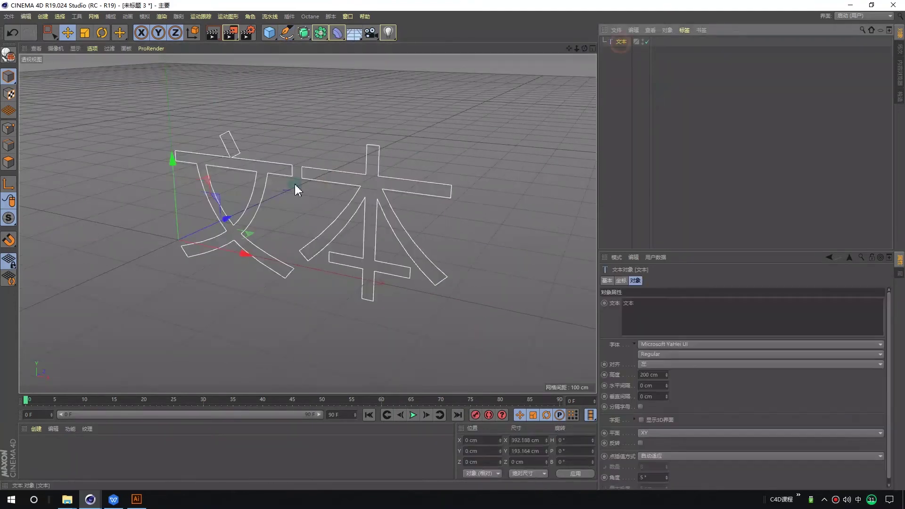
left_click(635, 307)
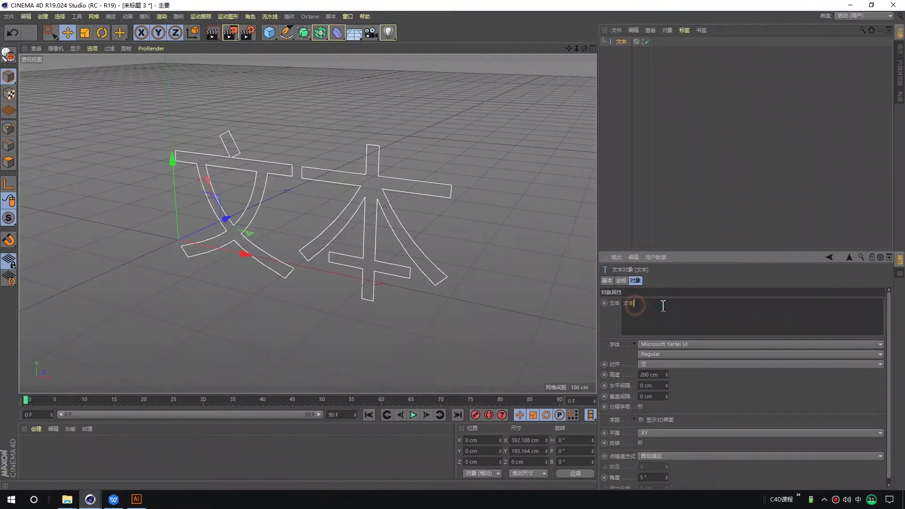
left_click(640, 304)
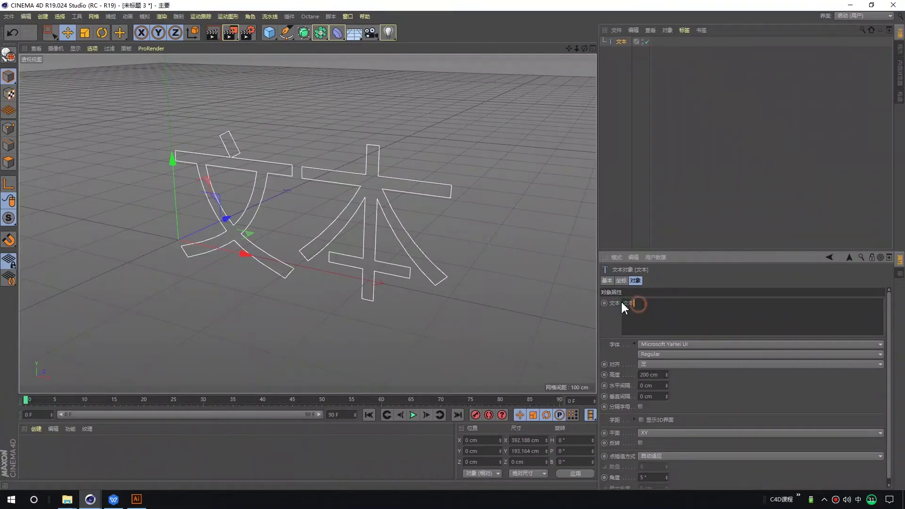
left_click(657, 305)
type("zhou'nian")
key("space")
type("tehui")
key("space")
left_click(459, 222)
- Try a vertical layout with each character of 周年特惠 on its own line
scroll(405, 228, "down", 3)
mouse_move(374, 279)
middle_mouse_down()
mouse_move(491, 303)
mouse_move(354, 252)
mouse_move(364, 268)
middle_mouse_up()
mouse_move(364, 268)
left_mouse_down("alt")
mouse_move(352, 250)
mouse_move(526, 235)
left_mouse_up("alt")
left_click(322, 217)
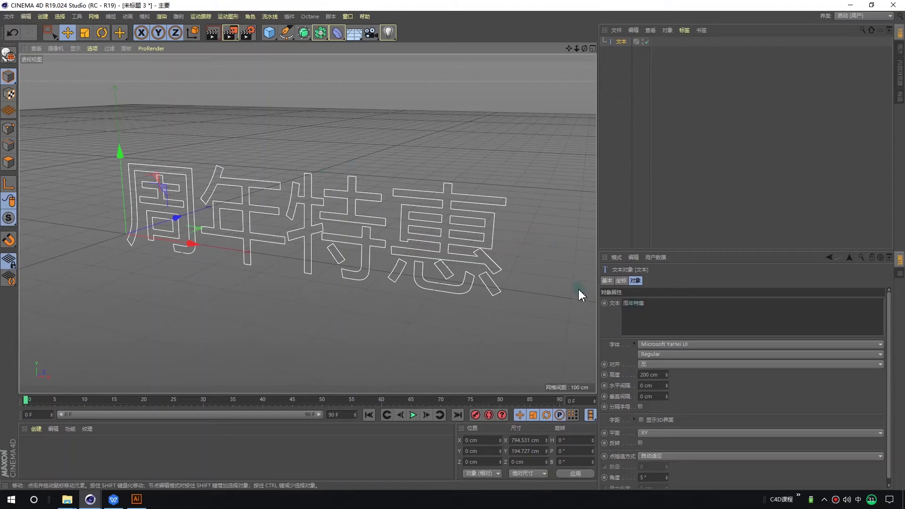
left_click(629, 306)
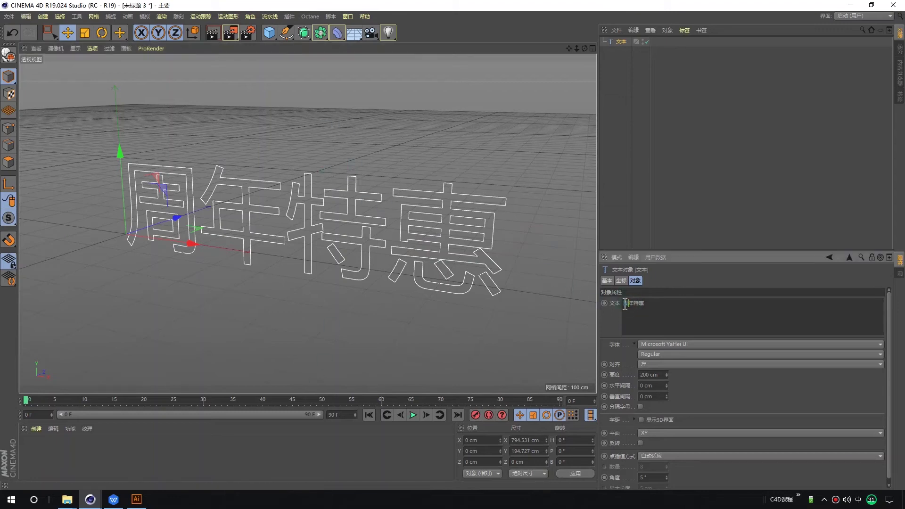
key("Return")
key("Right")
key("Return")
key("Right")
key("Return")
left_click(525, 270)
- Remove the line breaks so 周年特惠 sits on one horizontal line
scroll(252, 282, "down", 3)
left_click_drag(248, 280, 182, 169, "alt")
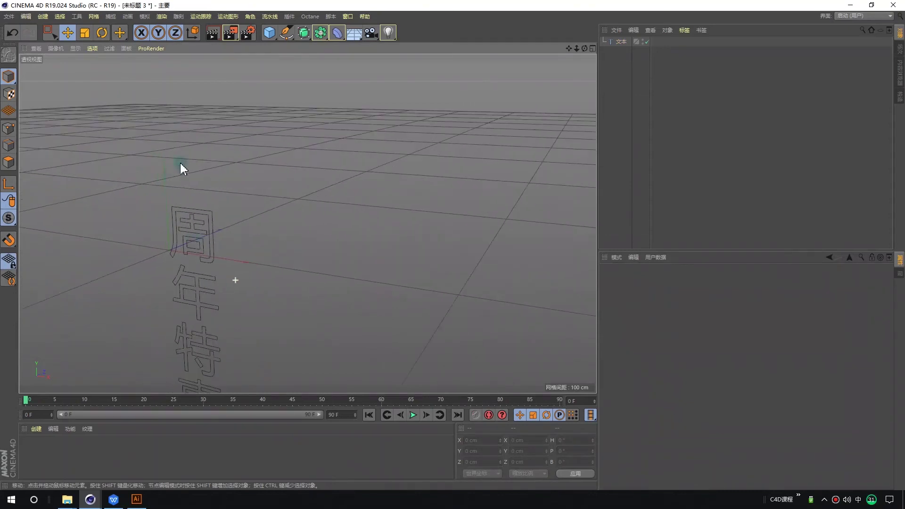
left_click(202, 285)
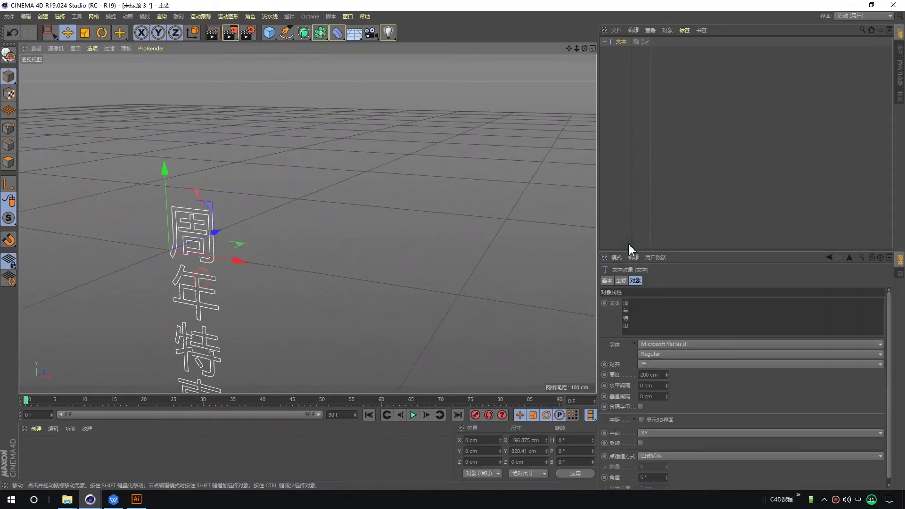
left_click(633, 307)
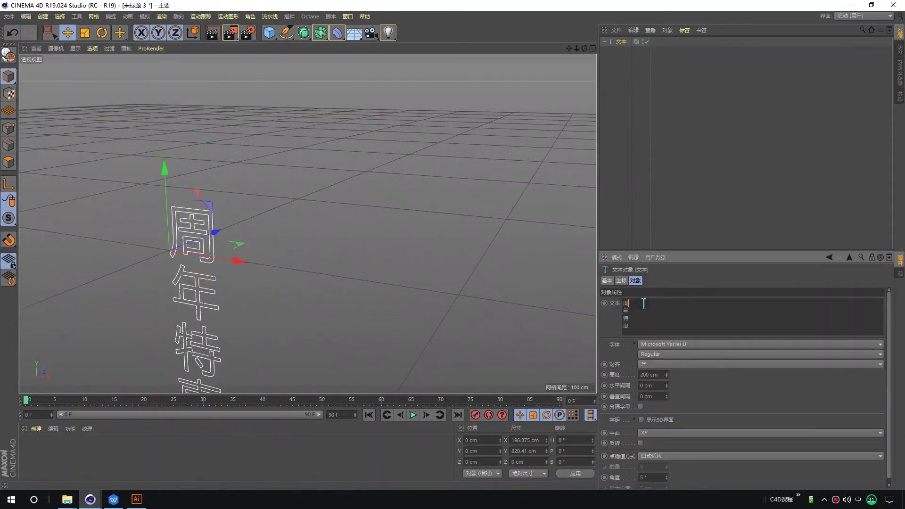
key("End")
key("Delete")
key("End")
key("Delete")
left_click(646, 307)
left_click(391, 225)
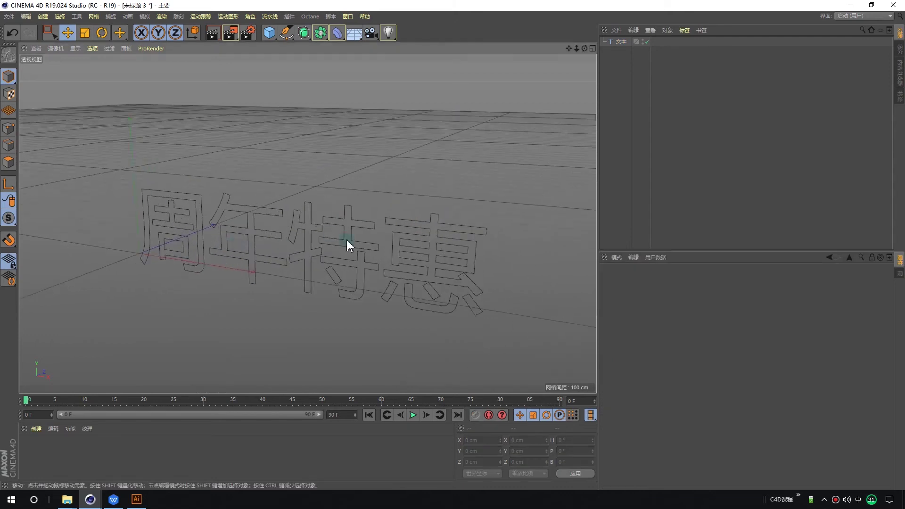
- Change the 周年特惠 text's font to 微软雅黑 with the Bold weight
left_click_drag(315, 246, 339, 238, "alt")
left_click(338, 238)
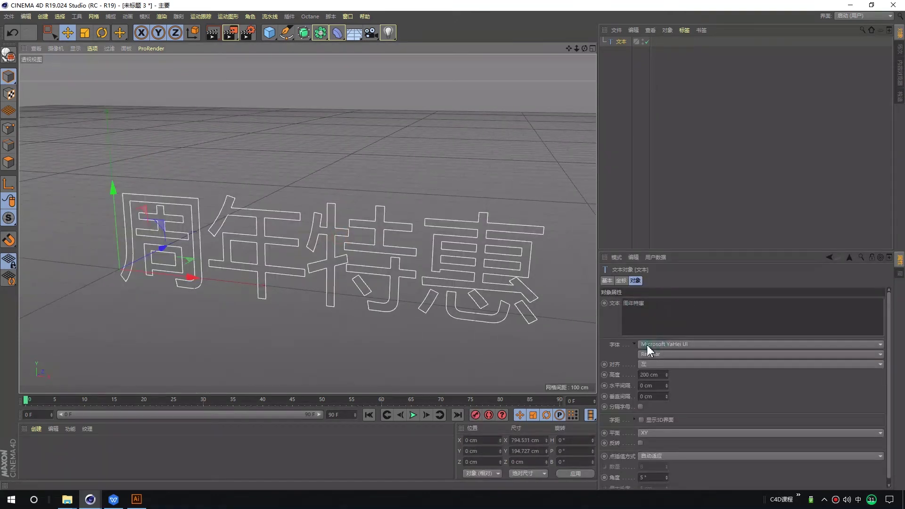
left_click(663, 344)
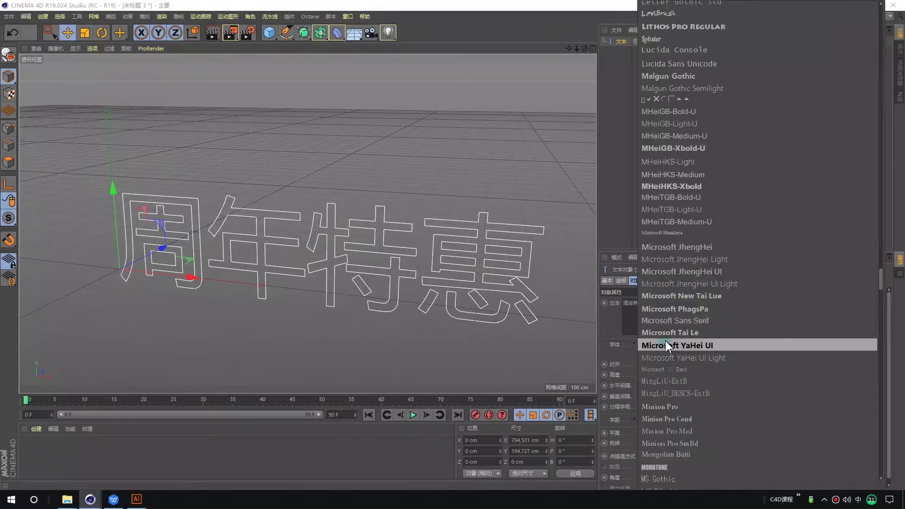
scroll(668, 346, "up", 2)
scroll(677, 352, "up", 5)
scroll(677, 352, "down", 15)
scroll(681, 350, "down", 3)
scroll(681, 353, "down", 5)
scroll(682, 358, "down", 5)
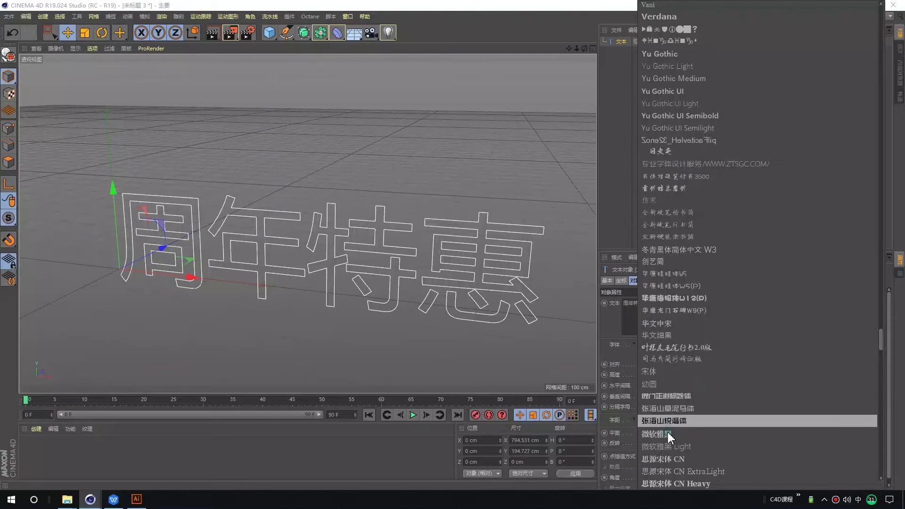
left_click(668, 434)
left_click(660, 353)
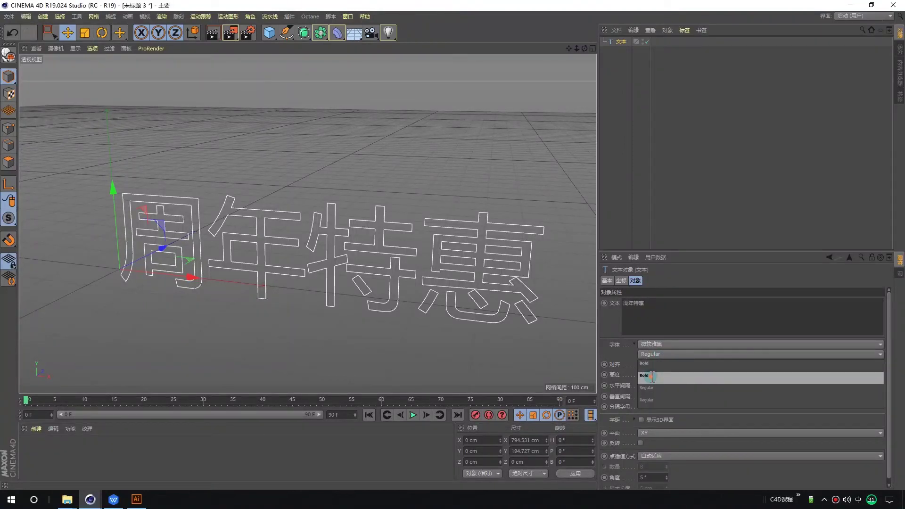
left_click(651, 378)
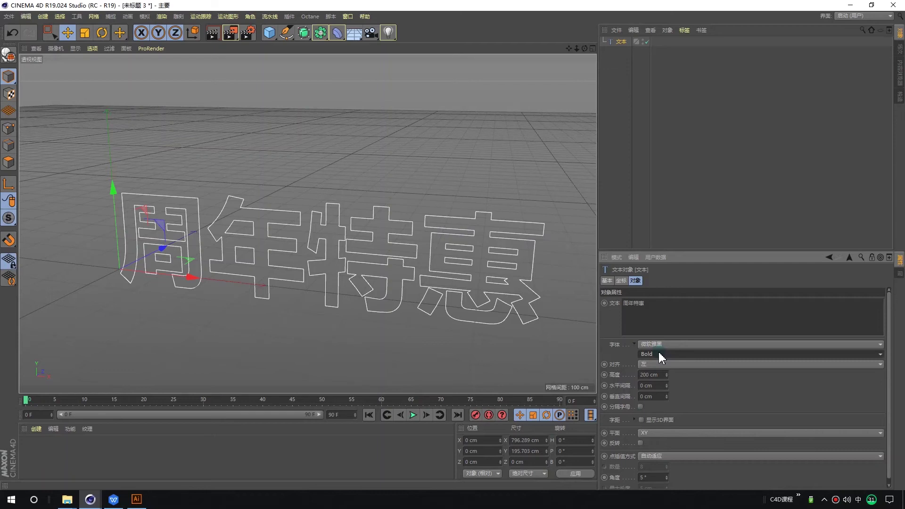
left_click(617, 64)
mouse_move(434, 221)
left_mouse_down("alt")
mouse_move(287, 182)
mouse_move(427, 227)
mouse_move(363, 216)
left_mouse_up("alt")
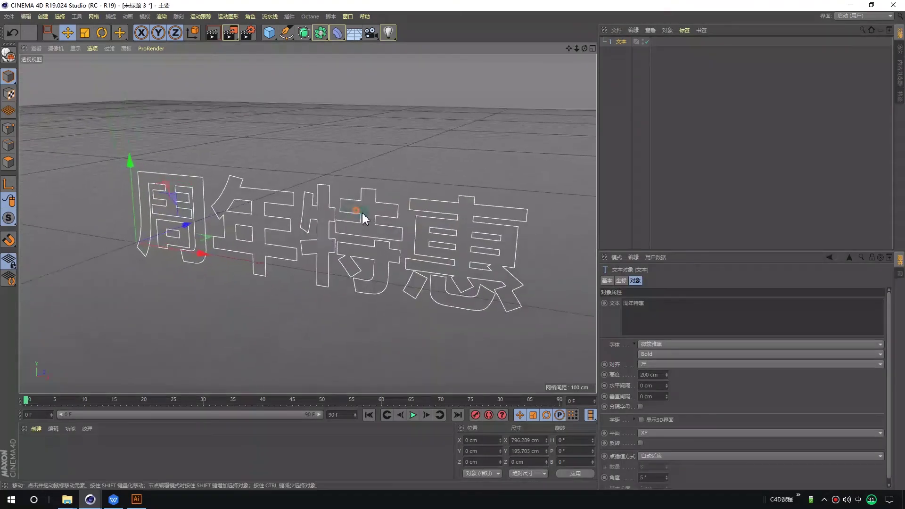
- Add an Extrude object and place the Text spline inside it
left_click(304, 32)
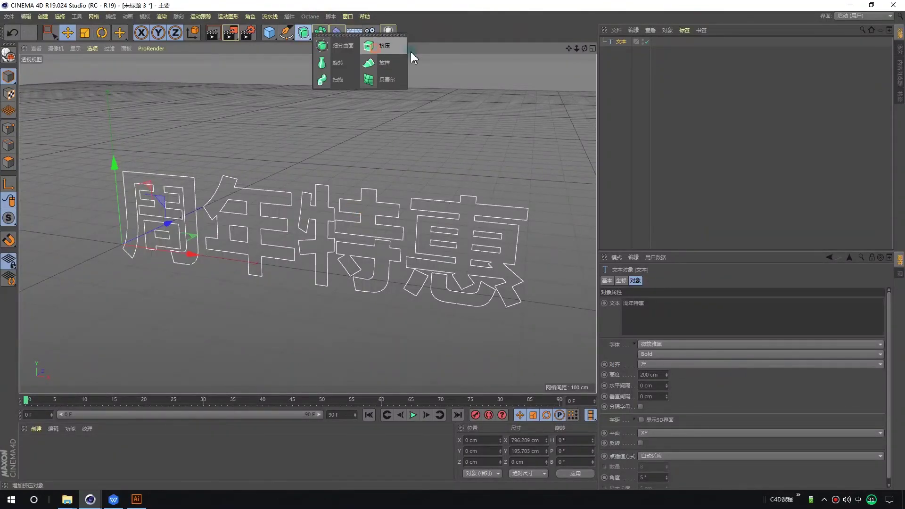
left_click(384, 46)
left_click_drag(626, 51, 622, 42)
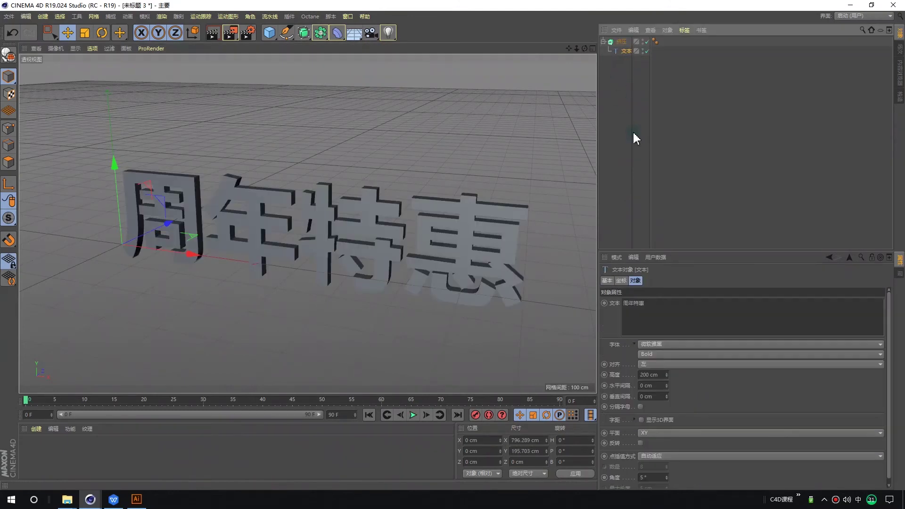
left_click(634, 137)
mouse_move(565, 182)
left_mouse_down("alt")
mouse_move(512, 257)
mouse_move(502, 226)
mouse_move(521, 230)
mouse_move(473, 199)
left_mouse_up("alt")
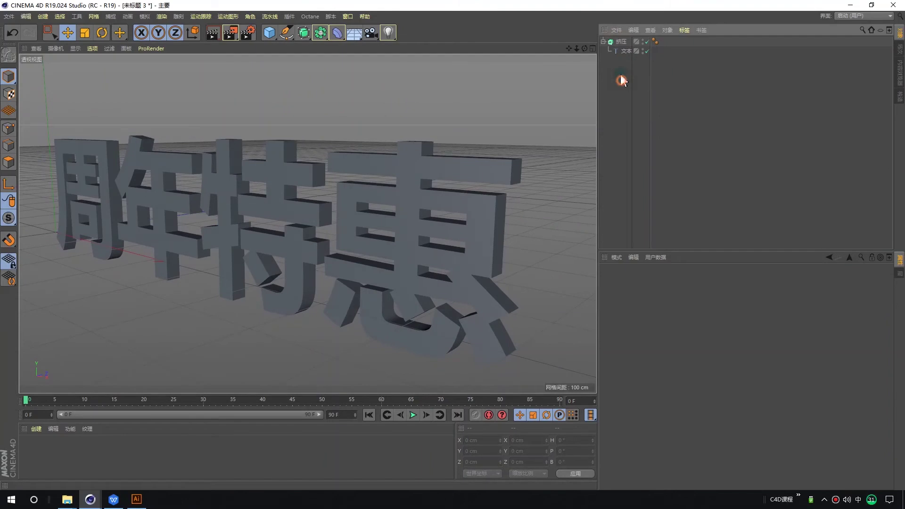
left_click(621, 41)
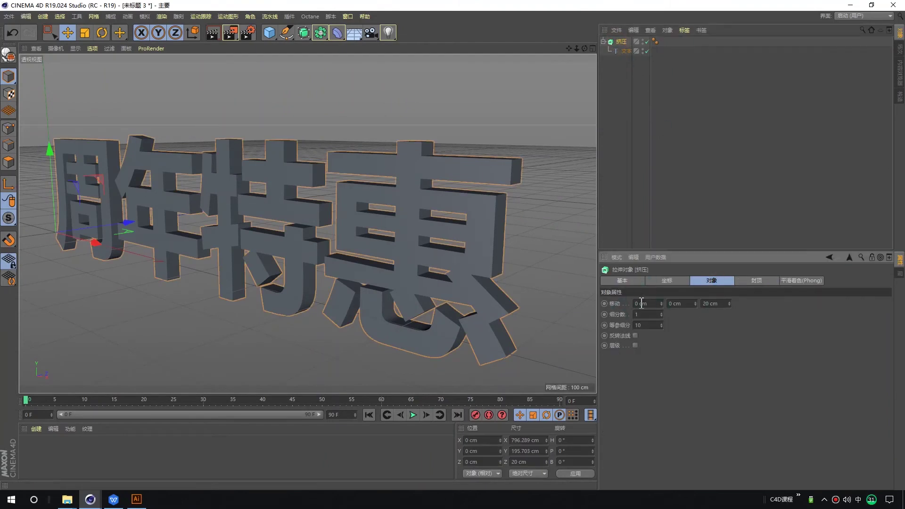
- Increase the extrusion depth from 20 cm to 90 cm, viewing the text from the side
mouse_move(517, 268)
left_mouse_down("alt")
mouse_move(312, 250)
mouse_move(137, 198)
left_mouse_up("alt")
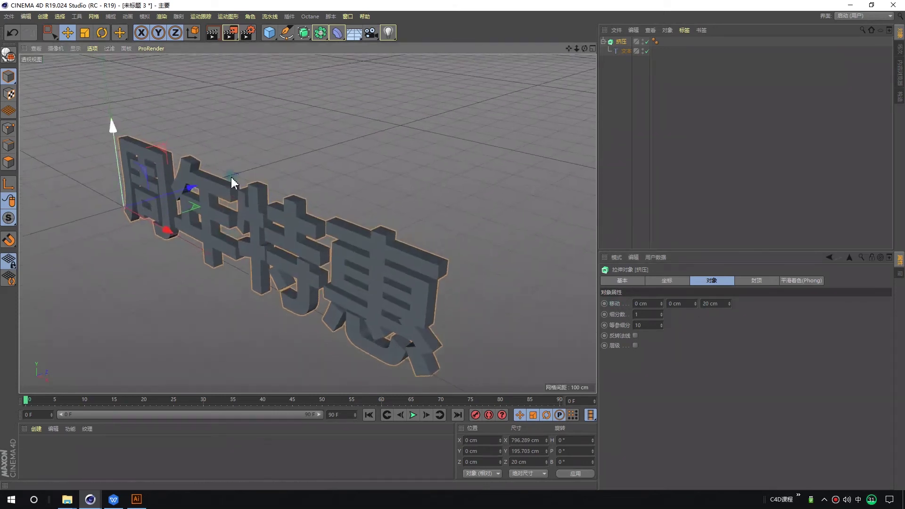
mouse_move(201, 200)
left_mouse_down("alt")
mouse_move(413, 216)
mouse_move(388, 244)
mouse_move(495, 257)
left_mouse_up("alt")
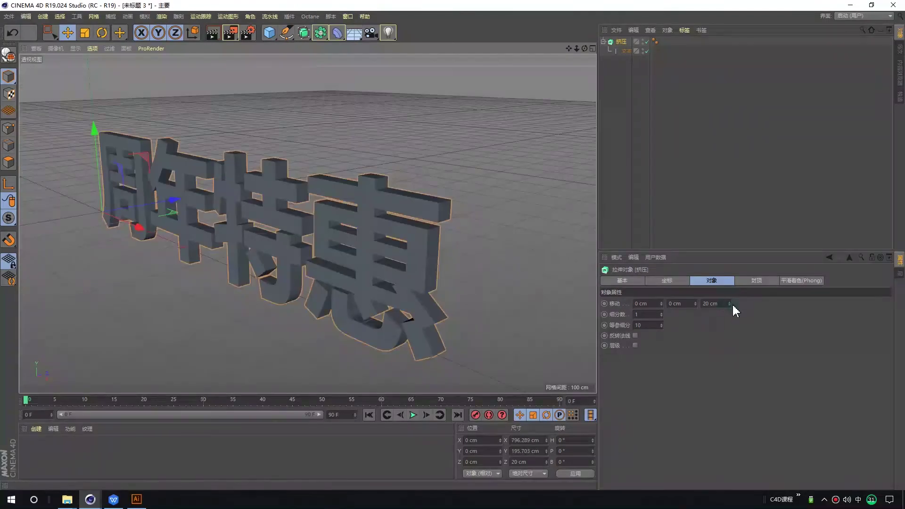
mouse_move(730, 304)
left_mouse_down()
mouse_move(729, 273)
mouse_move(728, 297)
left_mouse_up()
mouse_move(364, 227)
left_mouse_down("alt")
mouse_move(395, 231)
mouse_move(372, 236)
mouse_move(426, 218)
mouse_move(377, 252)
left_mouse_up("alt")
scroll(426, 218, "up", 3)
scroll(440, 217, "up", 2)
scroll(452, 234, "up", 2)
scroll(400, 253, "down", 2)
scroll(377, 252, "up", 2)
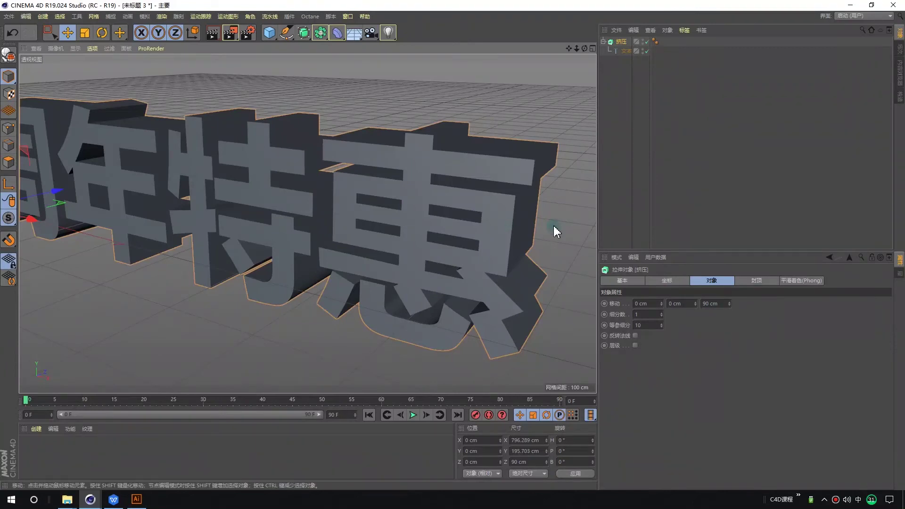
scroll(515, 242, "up", 2)
scroll(447, 236, "up", 2)
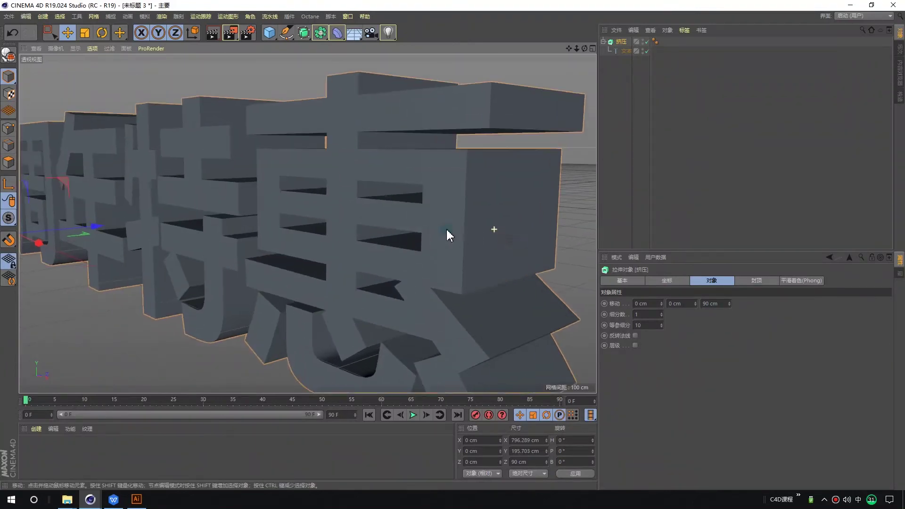
- In the Extrude Caps settings, switch the front cap to a rounded fillet
left_click(762, 281)
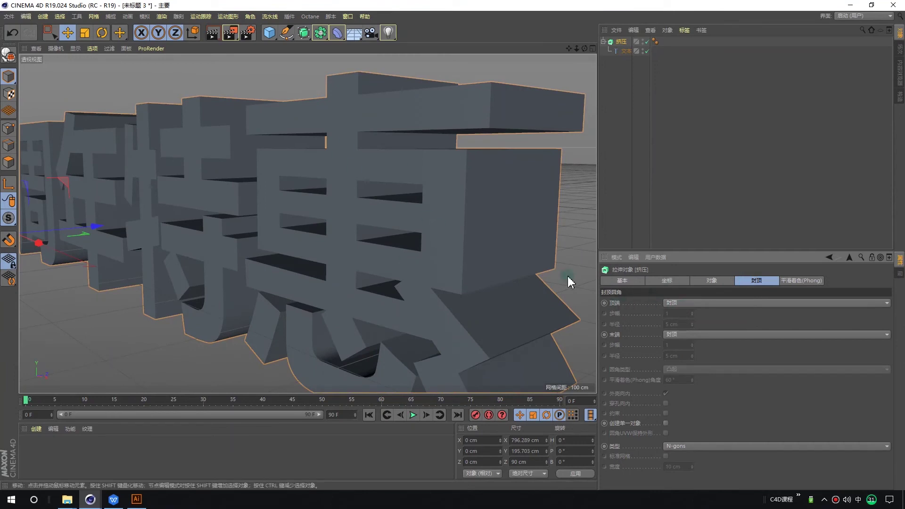
left_click(677, 303)
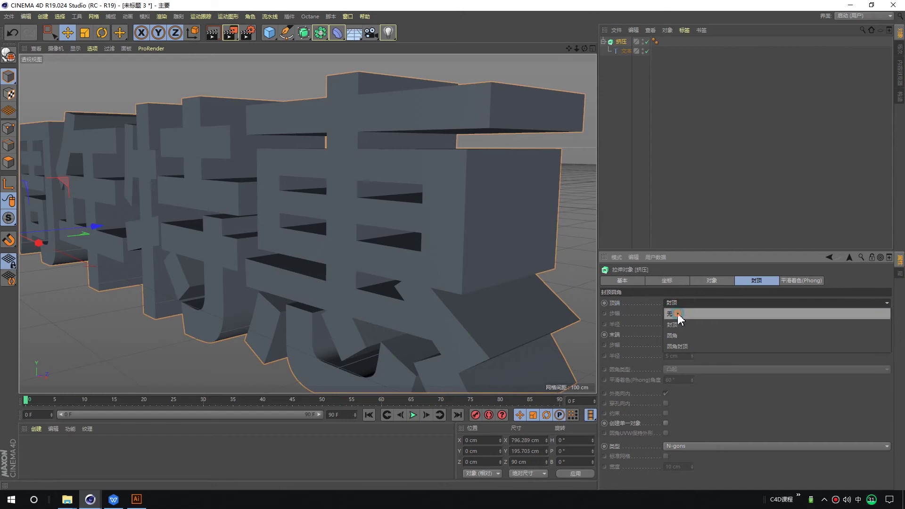
left_click(677, 312)
left_click(676, 303)
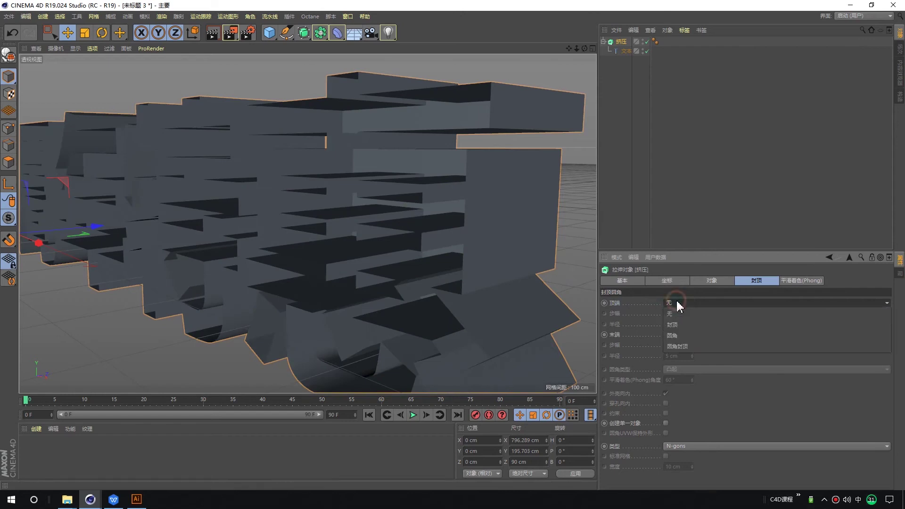
left_click(678, 345)
mouse_move(456, 234)
left_mouse_down("alt")
mouse_move(448, 246)
mouse_move(462, 256)
left_mouse_up("alt")
- Constrain the bevel to the letter outlines and reduce the fillet radius to 3 cm
mouse_move(691, 325)
left_mouse_down()
mouse_move(678, 330)
mouse_move(691, 326)
left_mouse_up()
left_click(665, 413)
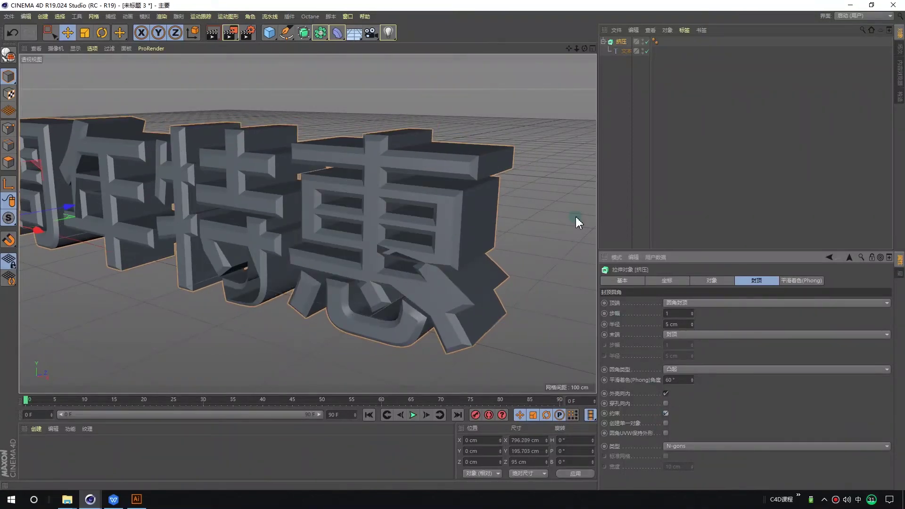
scroll(577, 240, "down", 1)
scroll(509, 254, "up", 2)
scroll(443, 247, "up", 2)
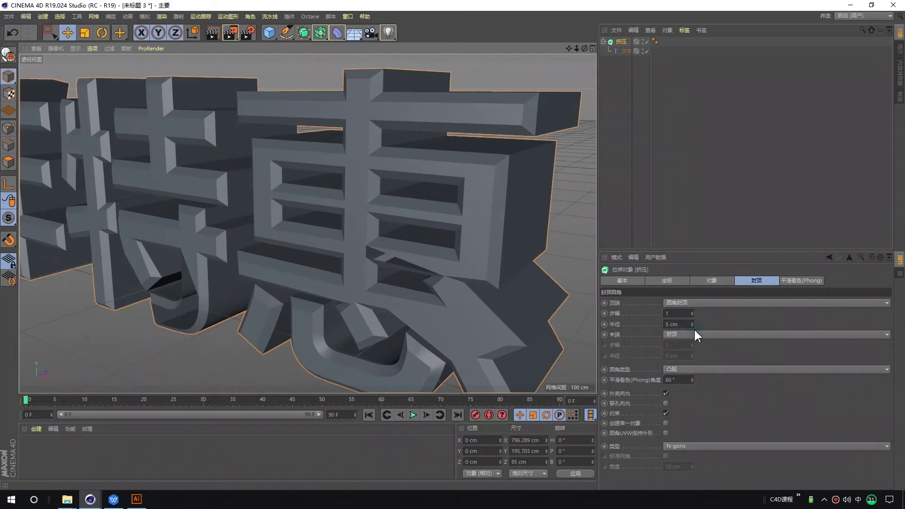
left_click_drag(693, 325, 693, 327)
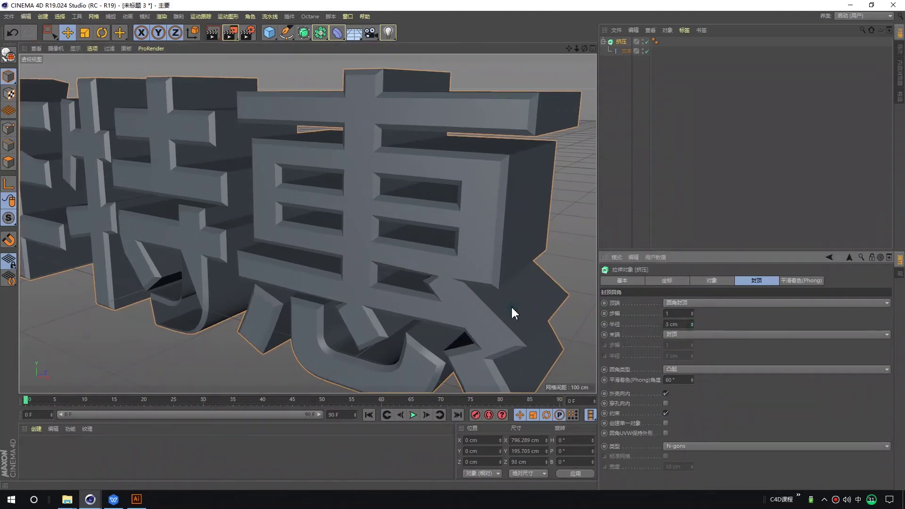
scroll(471, 303, "down", 1)
scroll(436, 302, "down", 2)
mouse_move(422, 298)
left_mouse_down("alt")
mouse_move(449, 291)
mouse_move(446, 300)
left_mouse_up("alt")
scroll(490, 304, "up", 1)
scroll(535, 307, "up", 1)
- Set the fillet to 9 steps and a 1 cm radius, checking the bevels on 特
left_click(668, 313)
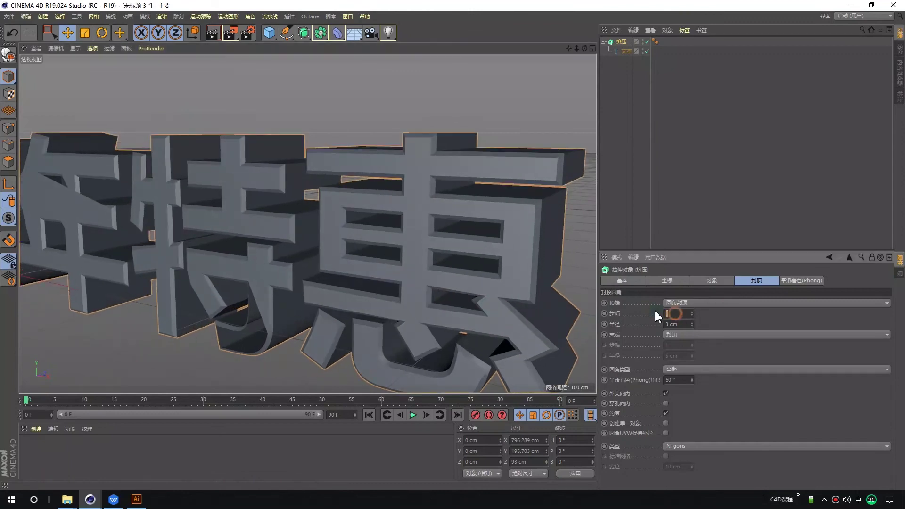
type("9")
left_click(684, 324)
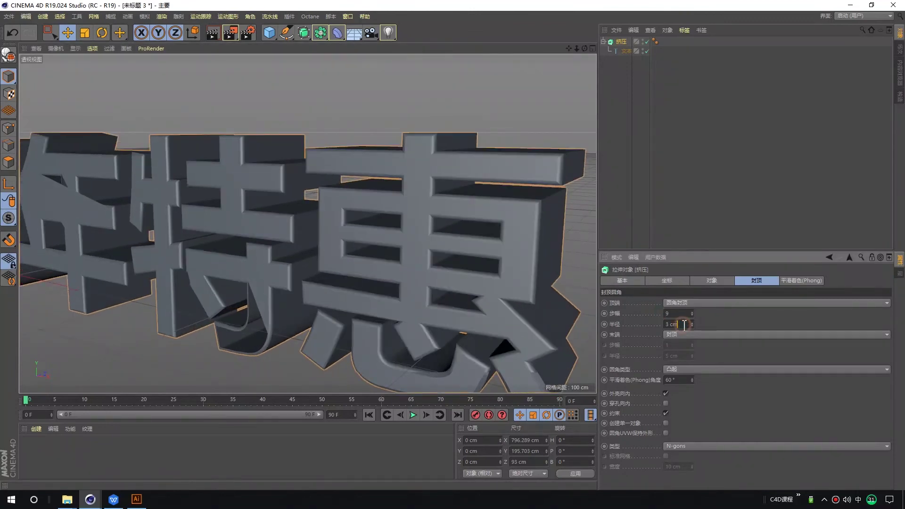
type("9")
left_click(678, 324)
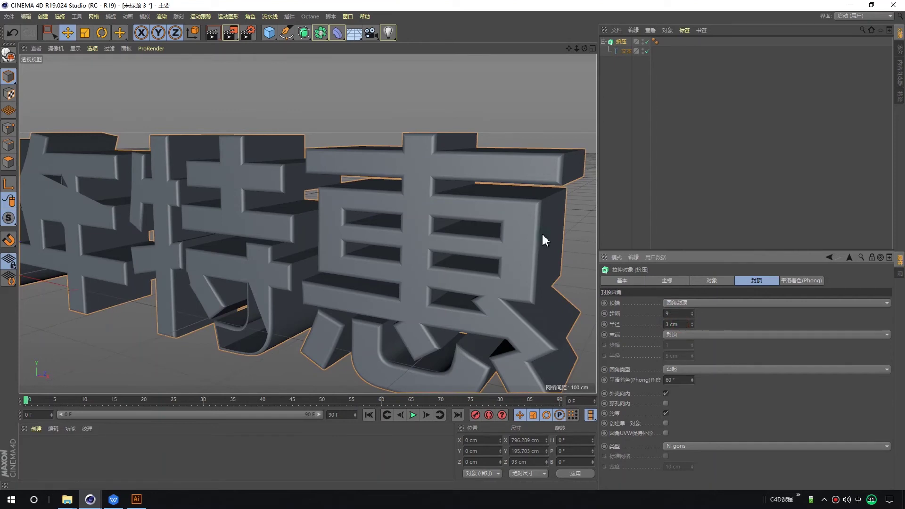
mouse_move(450, 276)
left_mouse_down("alt")
mouse_move(422, 265)
mouse_move(460, 259)
mouse_move(285, 233)
mouse_move(335, 241)
mouse_move(250, 245)
mouse_move(293, 248)
mouse_move(371, 303)
mouse_move(283, 254)
mouse_move(305, 252)
mouse_move(322, 346)
left_mouse_up("alt")
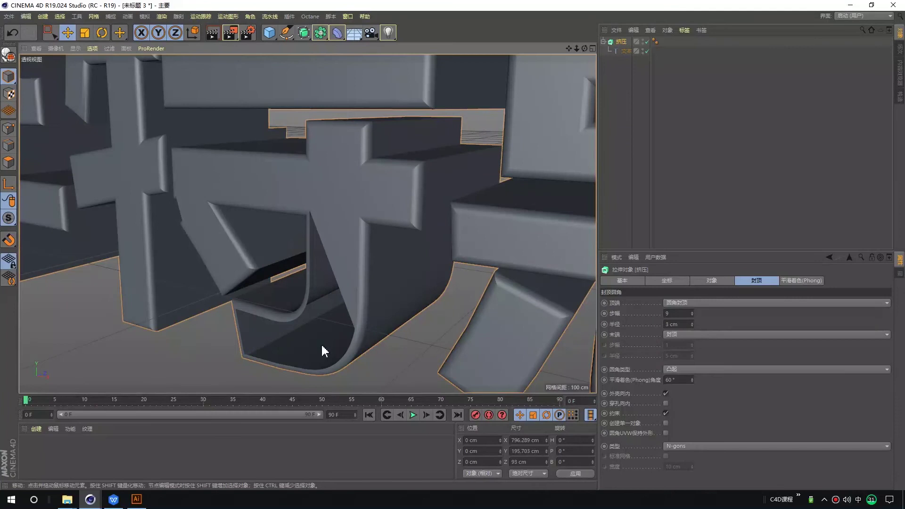
mouse_move(278, 262)
left_mouse_down("alt")
mouse_move(307, 262)
mouse_move(242, 254)
mouse_move(424, 256)
mouse_move(365, 256)
mouse_move(388, 251)
mouse_move(375, 263)
mouse_move(461, 277)
mouse_move(351, 245)
mouse_move(197, 241)
left_mouse_up("alt")
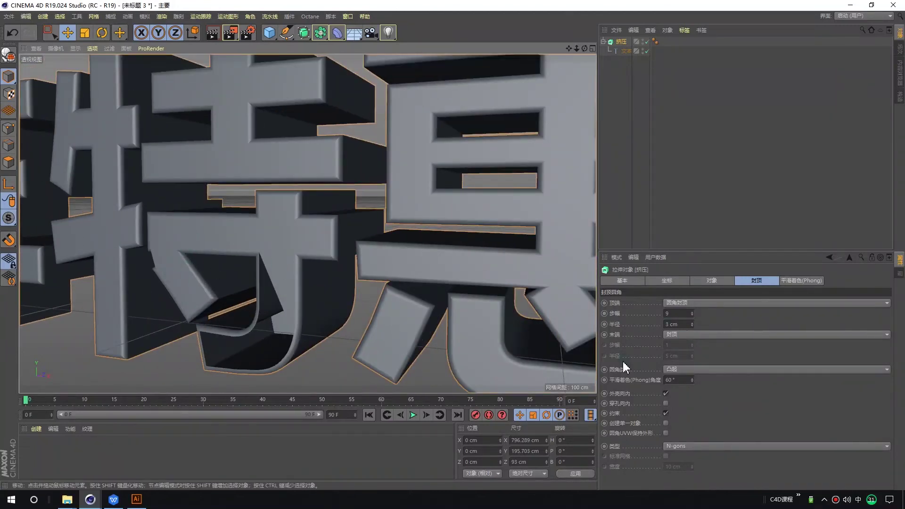
double_click(685, 324)
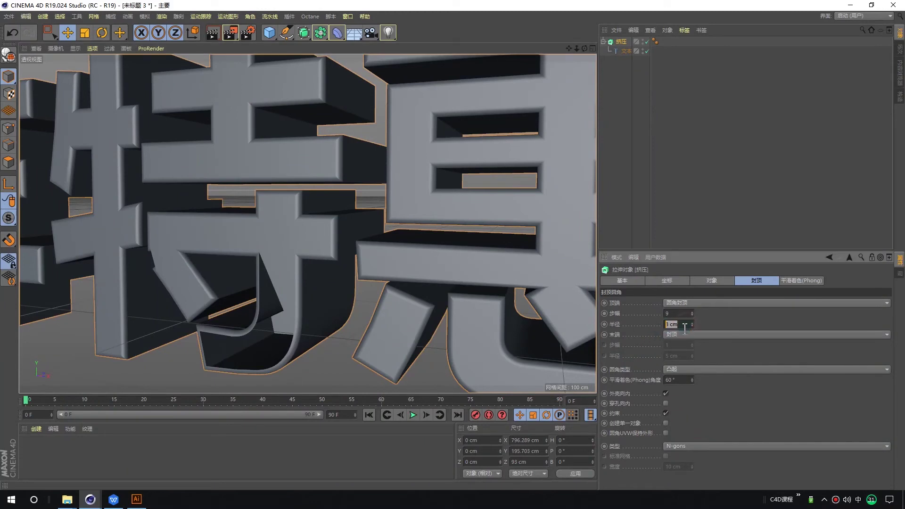
left_click(691, 326)
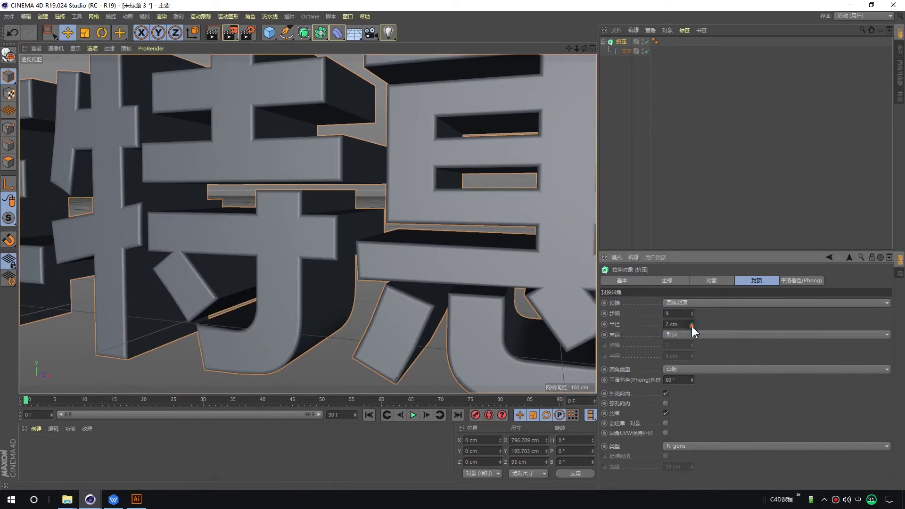
left_click(691, 326)
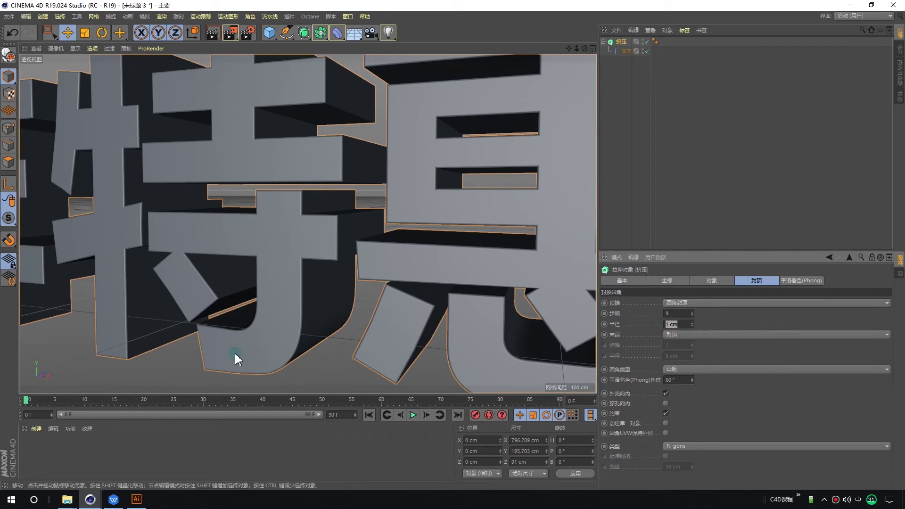
left_click(341, 370)
- Reselect the extruded text and raise the bevel radius to 3 cm
scroll(277, 303, "down", 5)
scroll(282, 298, "down", 3)
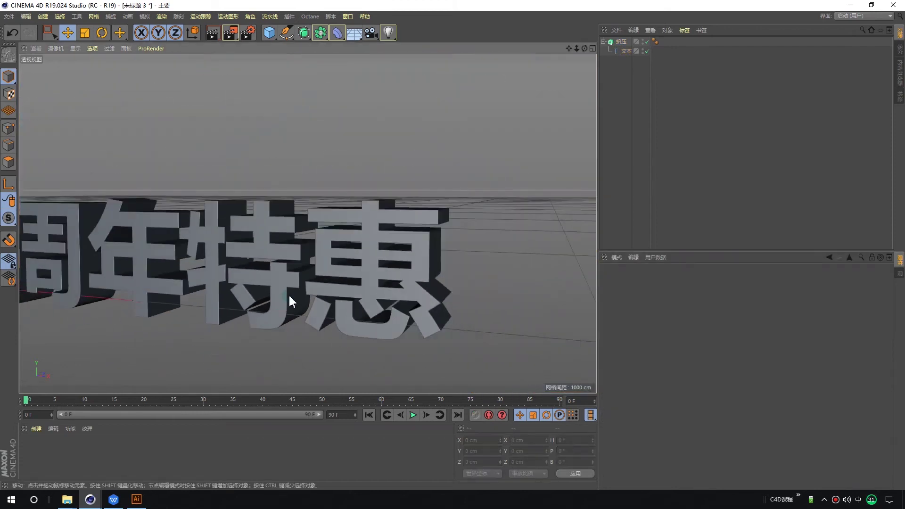
scroll(375, 290, "up", 2)
scroll(375, 288, "up", 2)
scroll(363, 273, "up", 2)
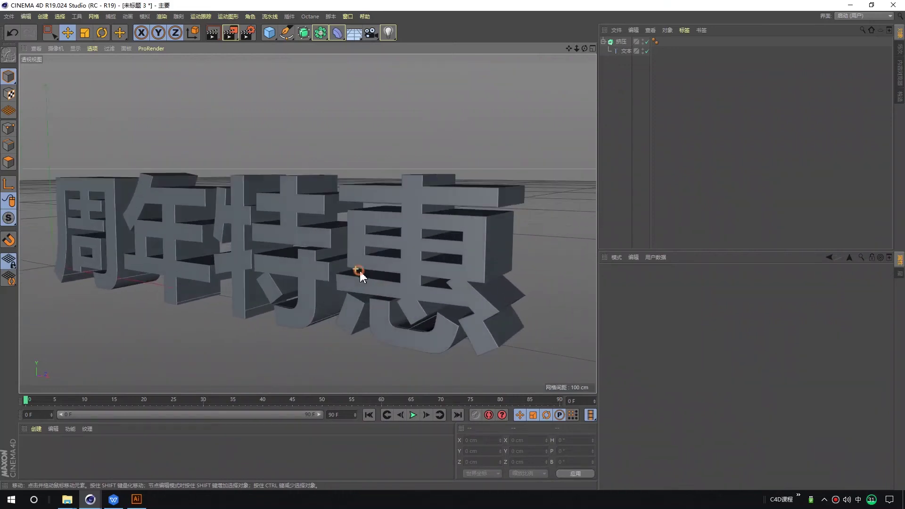
scroll(299, 293, "up", 2)
scroll(274, 294, "up", 2)
scroll(330, 282, "up", 2)
scroll(372, 279, "up", 2)
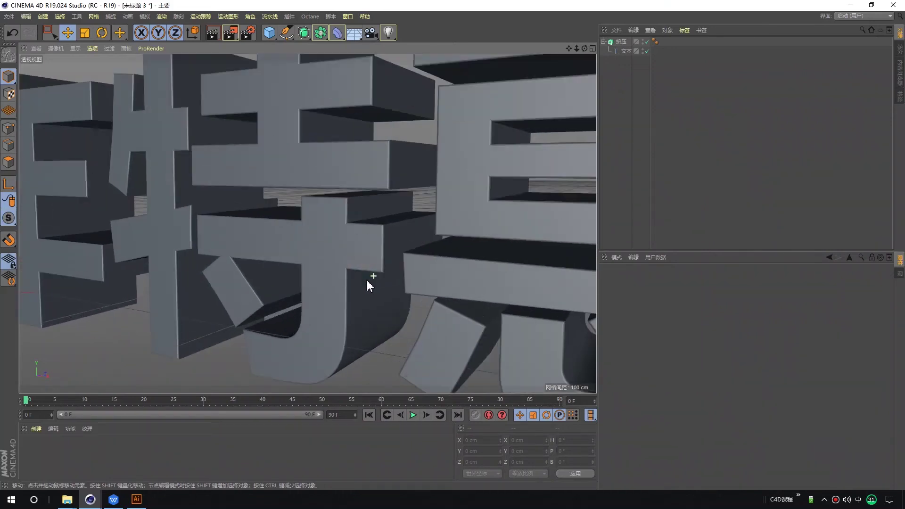
scroll(369, 287, "up", 1)
scroll(369, 269, "up", 2)
left_click(369, 247)
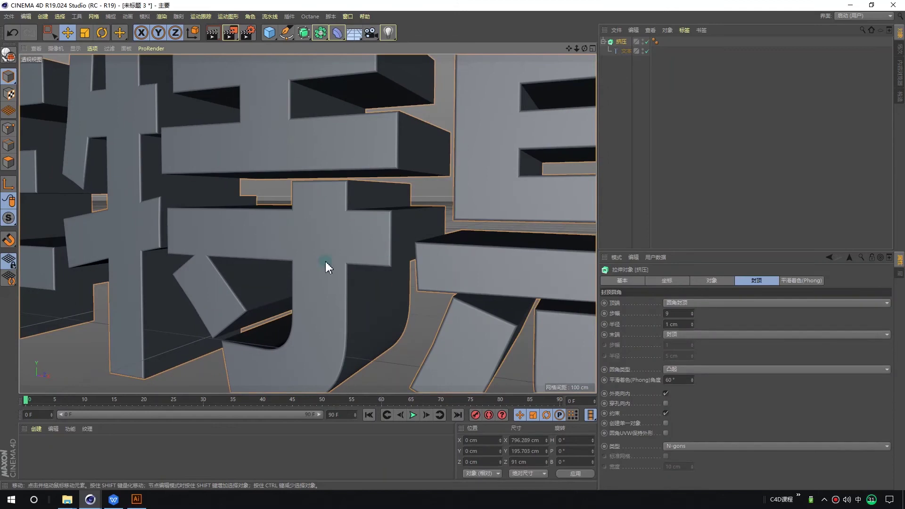
left_click(692, 323)
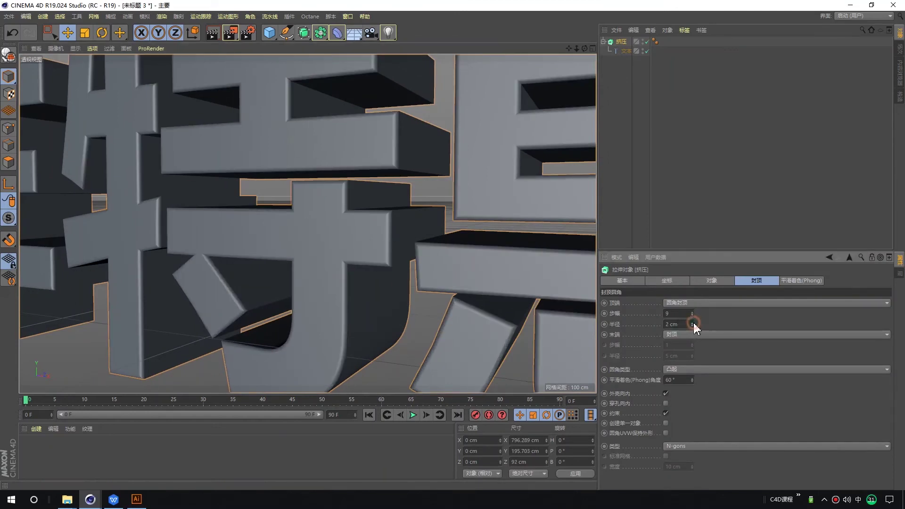
- Lower the bevel radius to 2 cm and re-angle the view on 年特 to compare
scroll(358, 311, "down", 2)
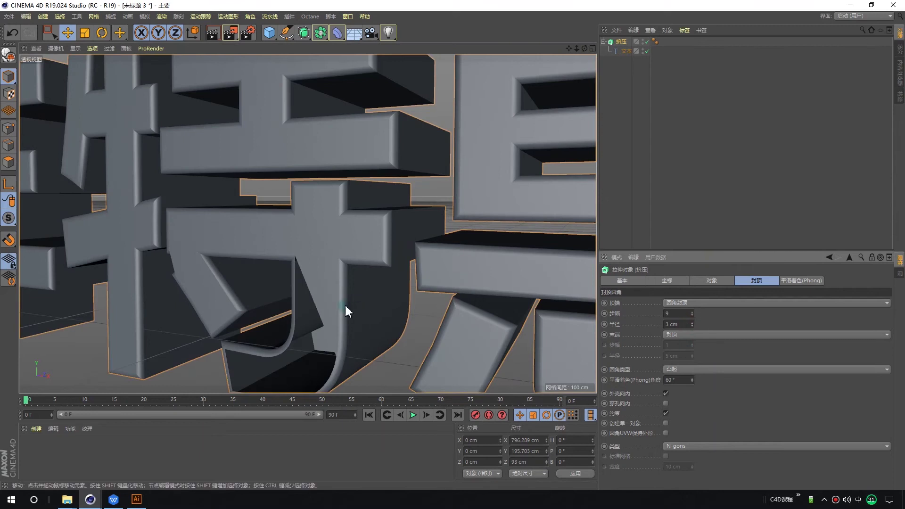
scroll(301, 311, "down", 3)
scroll(329, 306, "up", 1)
scroll(331, 313, "up", 1)
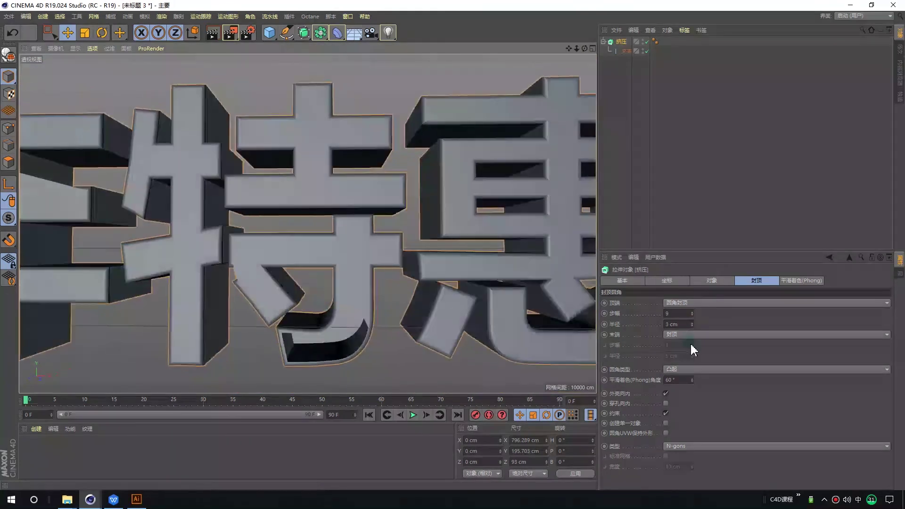
left_click(692, 326)
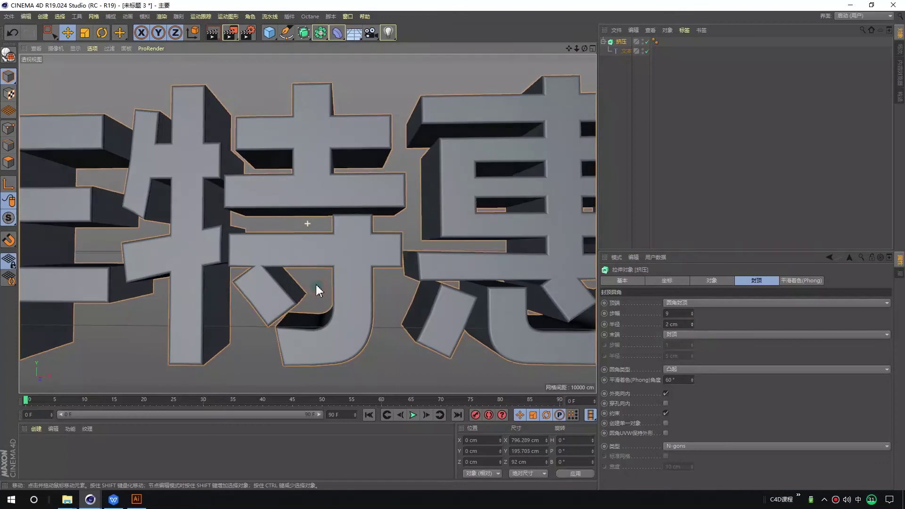
scroll(301, 321, "up", 2)
scroll(301, 333, "down", 3)
scroll(382, 305, "up", 3)
scroll(371, 333, "up", 2)
scroll(378, 332, "up", 1)
scroll(378, 332, "down", 2)
mouse_move(365, 327)
left_mouse_down("alt")
mouse_move(386, 304)
mouse_move(339, 294)
left_mouse_up("alt")
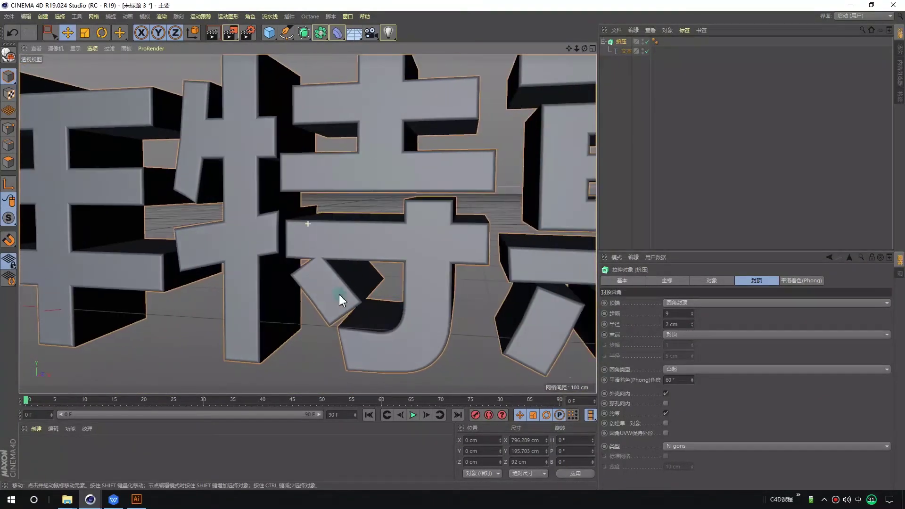
- Return the bevel radius to 3 cm and inspect the 特 strokes for overlaps
left_click(692, 322)
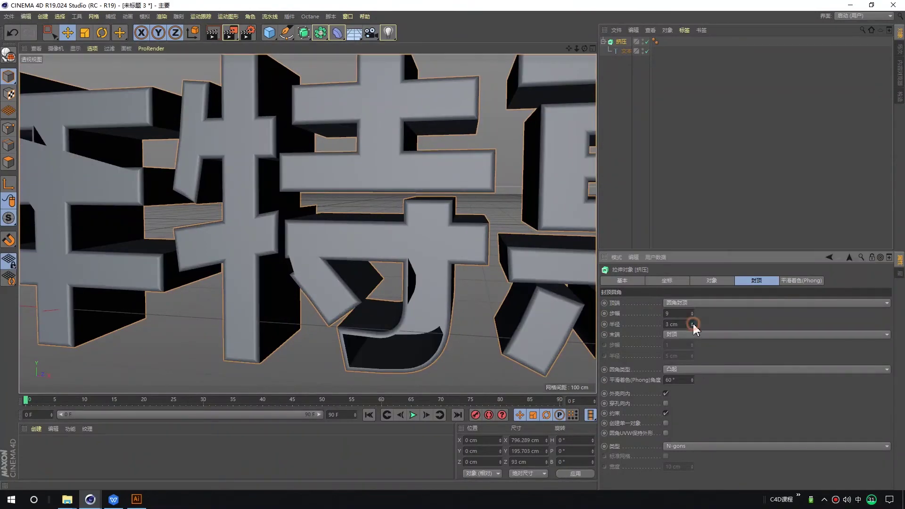
scroll(341, 258, "up", 2)
scroll(341, 259, "up", 1)
scroll(346, 281, "up", 1)
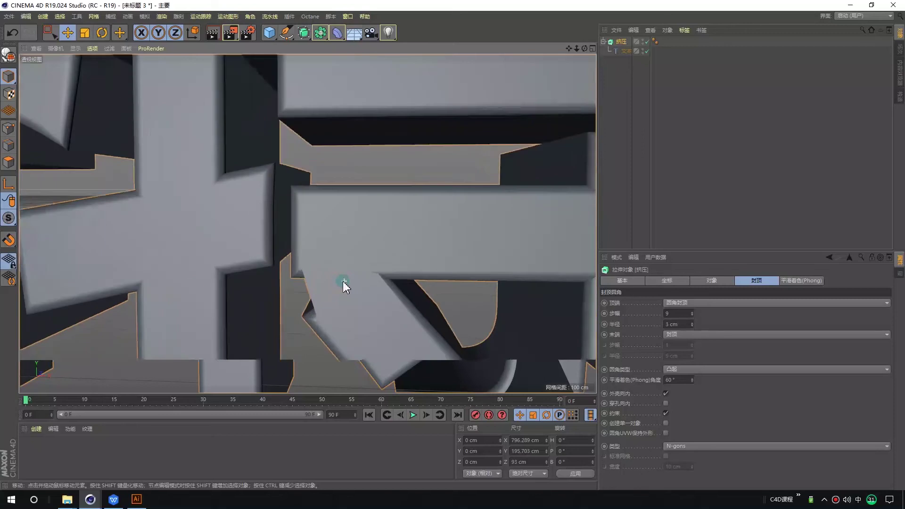
scroll(343, 281, "up", 1)
scroll(335, 299, "up", 1)
mouse_move(366, 292)
left_mouse_down("alt")
mouse_move(349, 290)
mouse_move(354, 273)
mouse_move(372, 282)
mouse_move(331, 292)
mouse_move(346, 289)
left_mouse_up("alt")
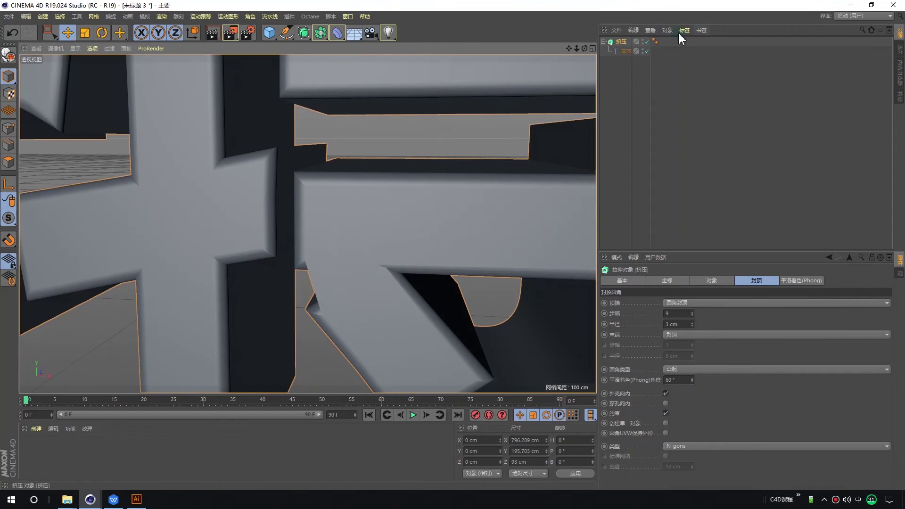
left_click(646, 42)
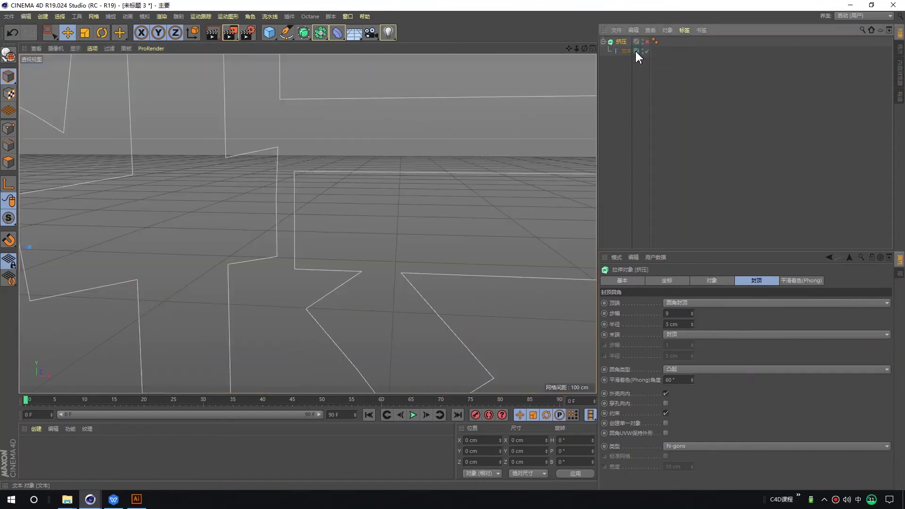
left_click(628, 51)
left_click(344, 271)
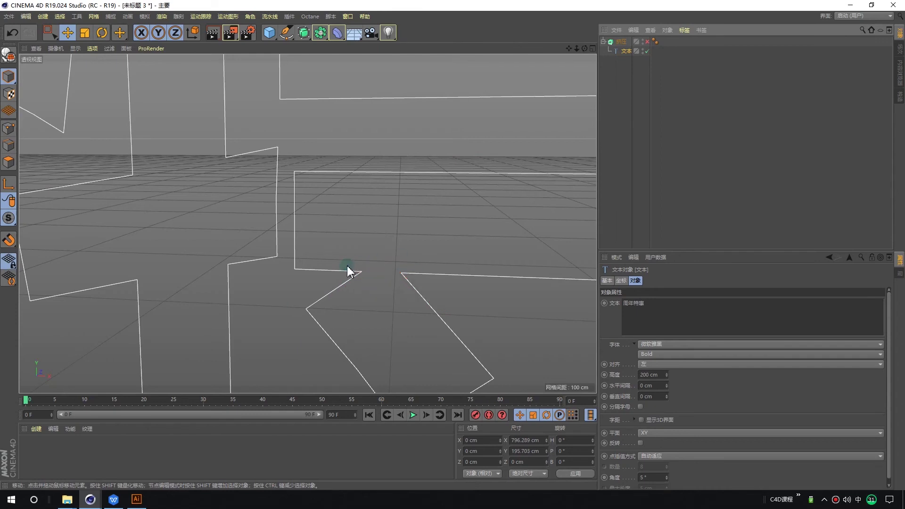
scroll(361, 261, "down", 3)
scroll(293, 277, "down", 2)
scroll(456, 272, "up", 2)
scroll(108, 193, "up", 3)
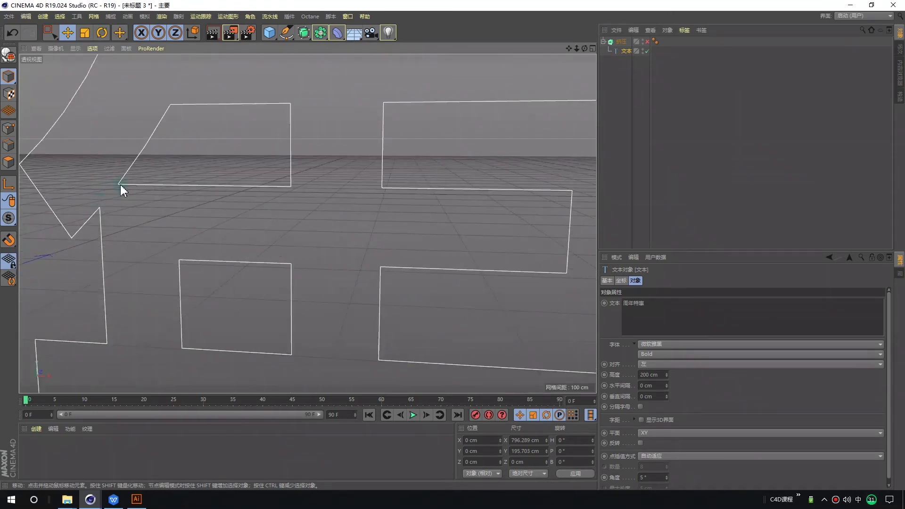
scroll(442, 239, "up", 2)
scroll(394, 228, "up", 2)
scroll(186, 236, "up", 2)
scroll(300, 275, "up", 2)
scroll(324, 199, "up", 2)
scroll(368, 256, "up", 2)
scroll(417, 277, "up", 2)
scroll(416, 273, "up", 2)
scroll(382, 256, "up", 2)
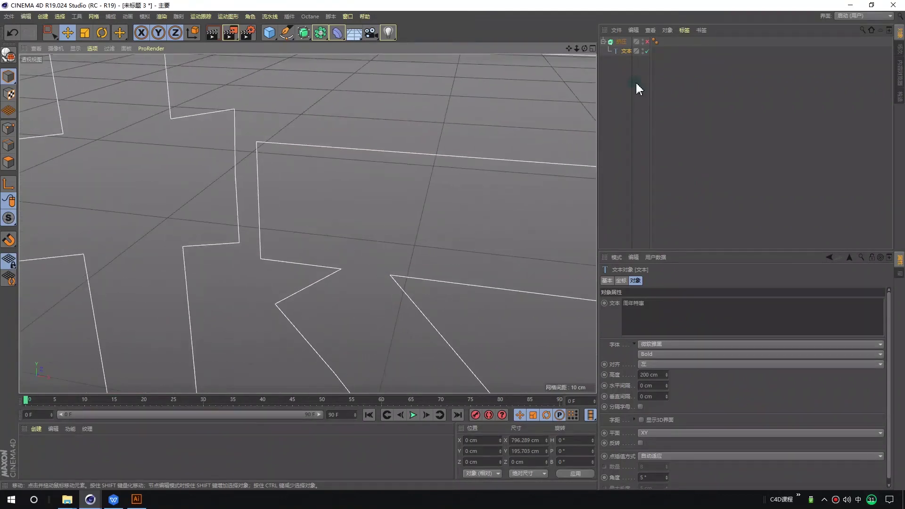
left_click(648, 41)
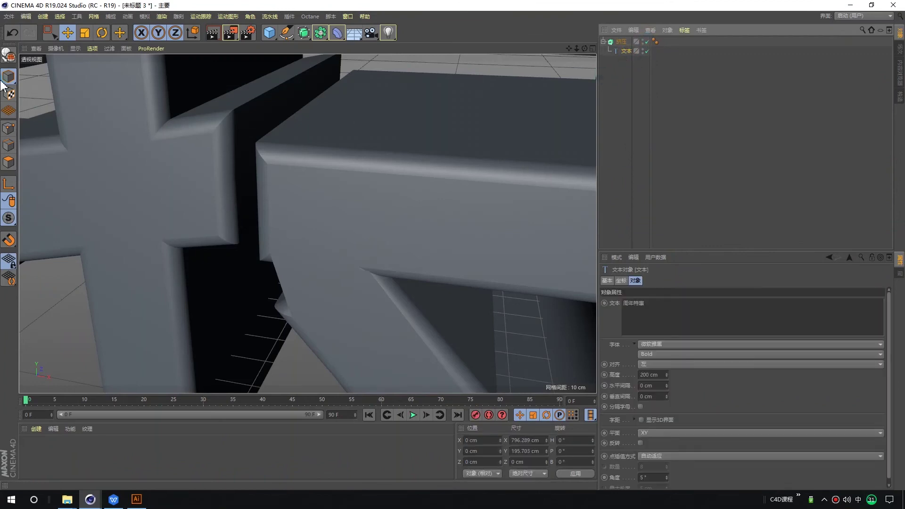
left_click(11, 128)
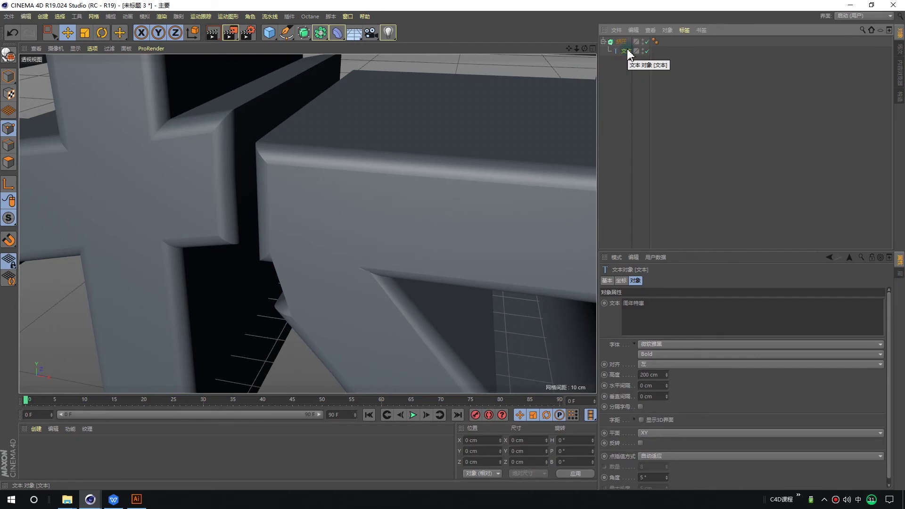
left_click(7, 59)
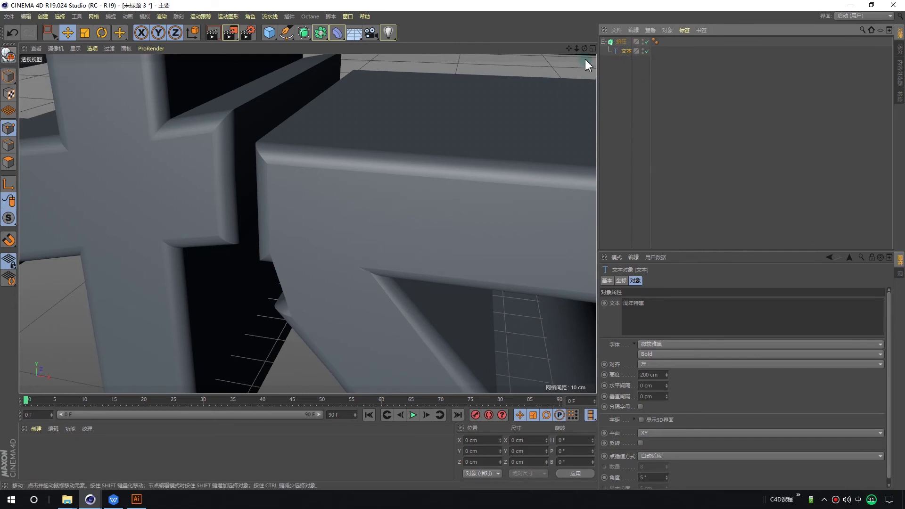
left_click(623, 53)
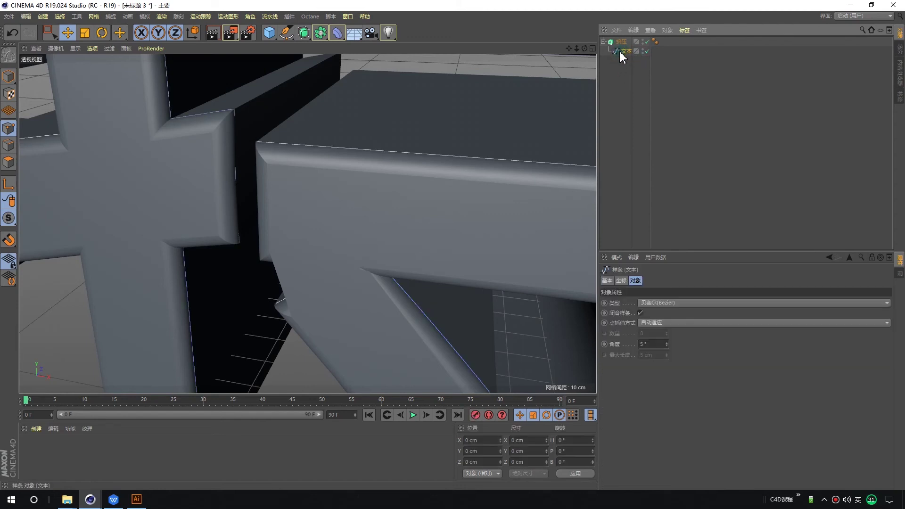
left_click(646, 41)
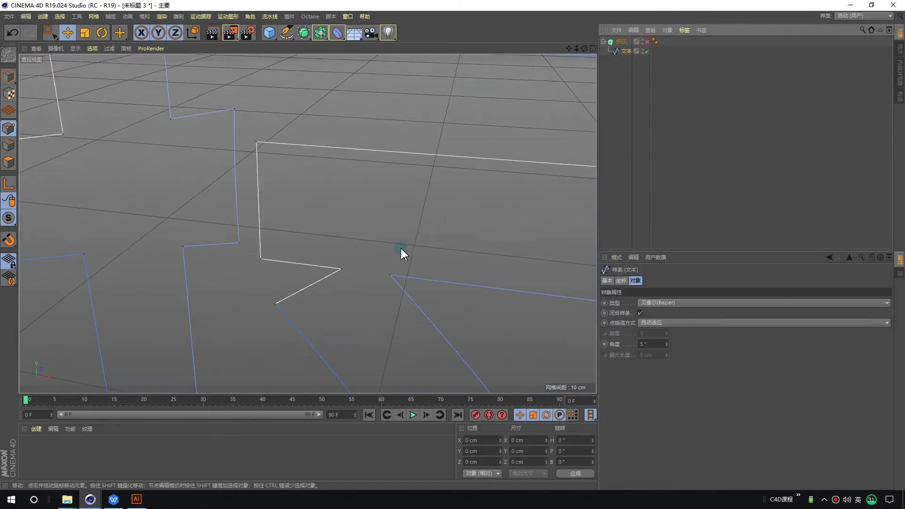
mouse_move(394, 280)
left_mouse_down()
mouse_move(357, 277)
mouse_move(362, 301)
left_mouse_up()
left_click(281, 311, "shift")
left_click(647, 41)
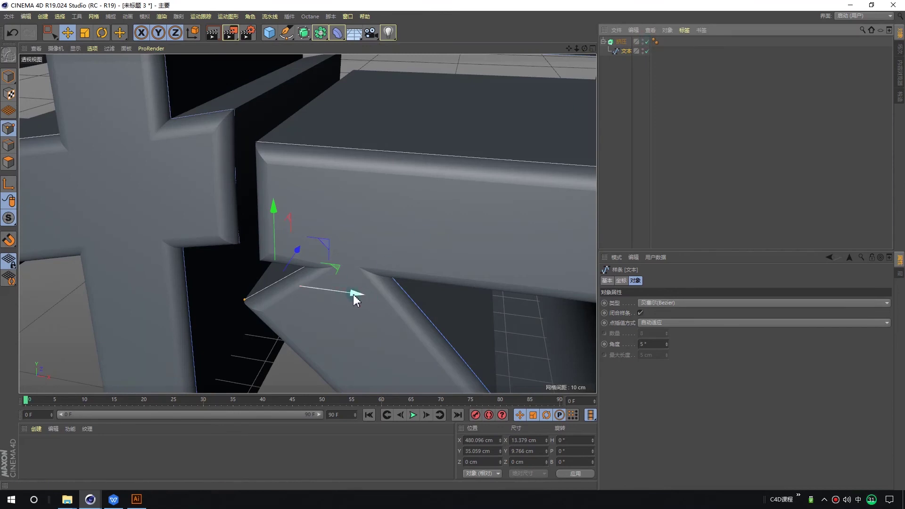
mouse_move(357, 299)
left_mouse_down()
mouse_move(384, 303)
mouse_move(359, 297)
left_mouse_up()
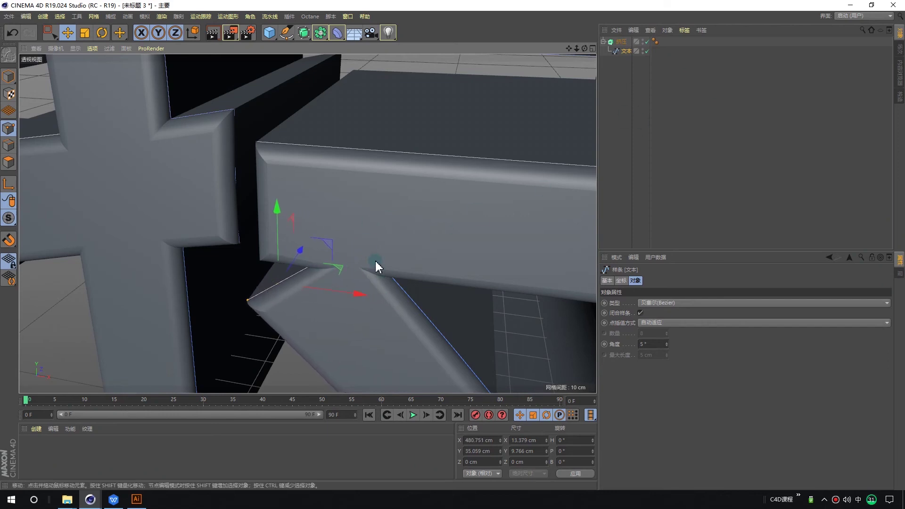
scroll(388, 268, "up", 5)
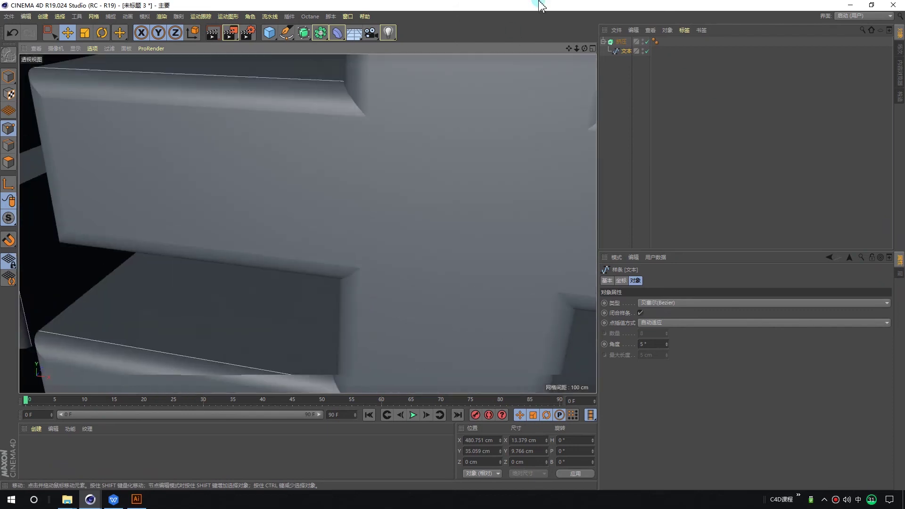
mouse_move(375, 169)
left_mouse_down("alt")
mouse_move(532, 134)
mouse_move(419, 233)
left_mouse_up("alt")
mouse_move(327, 135)
left_mouse_down("alt")
mouse_move(384, 256)
mouse_move(344, 214)
left_mouse_up("alt")
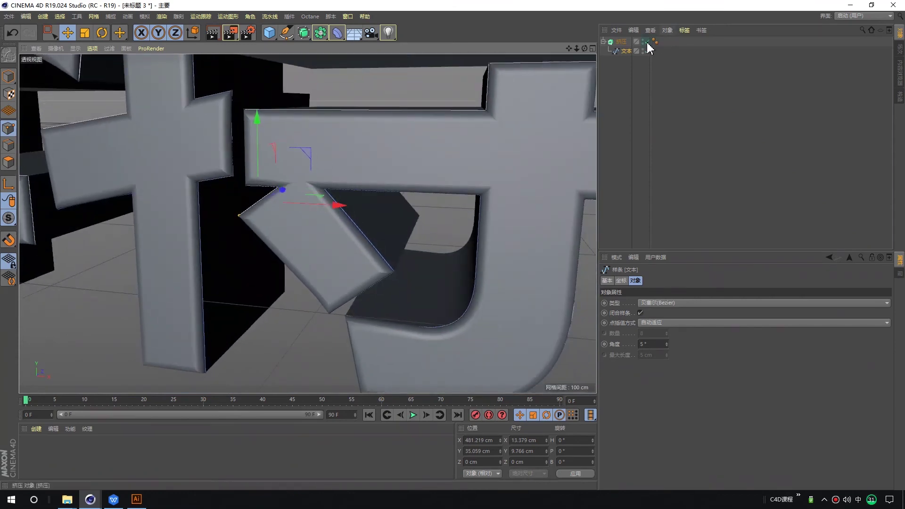
left_click(646, 41)
- With the extrusion hidden, shift the corner points of 特's slanted stroke along X and Y
left_click_drag(333, 203, 354, 207)
key("ctrl+z")
left_click(330, 313)
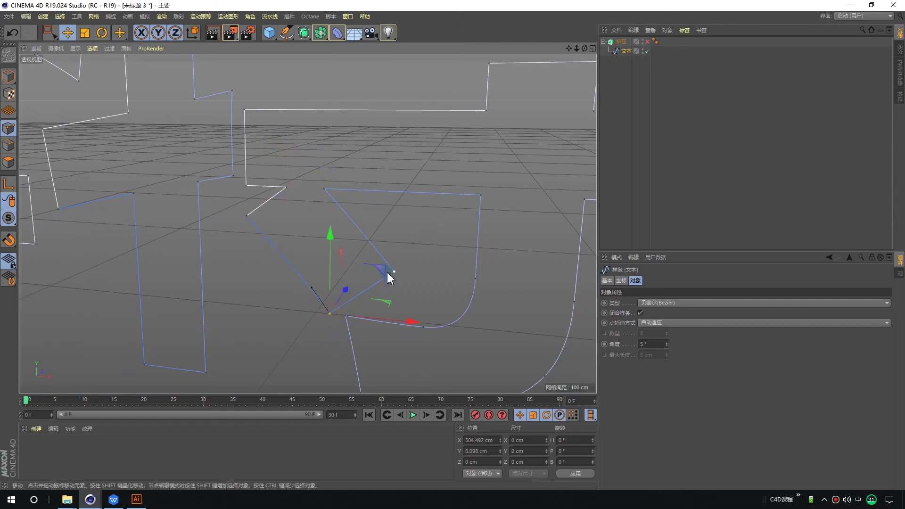
mouse_move(246, 211)
left_mouse_down("alt")
mouse_move(305, 275)
mouse_move(367, 274)
mouse_move(425, 229)
mouse_move(359, 256)
mouse_move(486, 208)
mouse_move(438, 241)
mouse_move(354, 238)
mouse_move(374, 252)
mouse_move(355, 242)
mouse_move(346, 261)
mouse_move(324, 236)
mouse_move(322, 249)
left_mouse_up("alt")
key("ctrl+z")
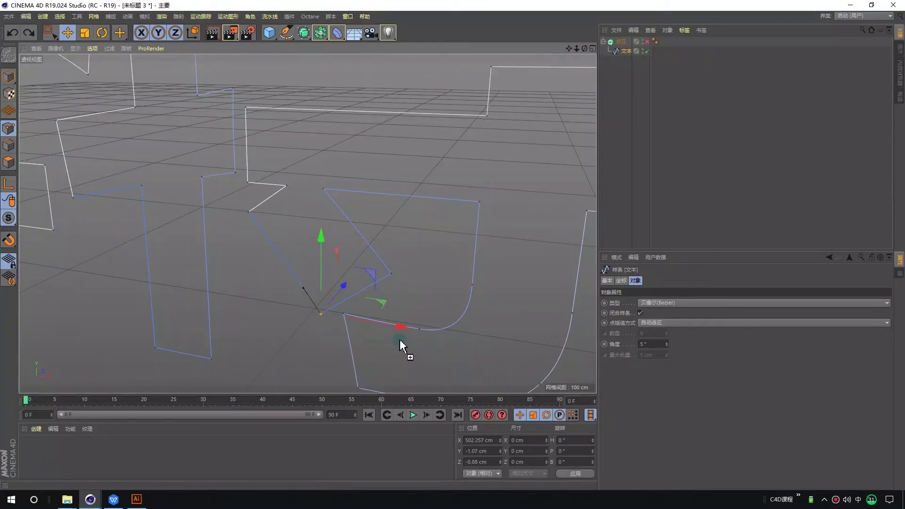
left_click_drag(377, 327, 399, 330)
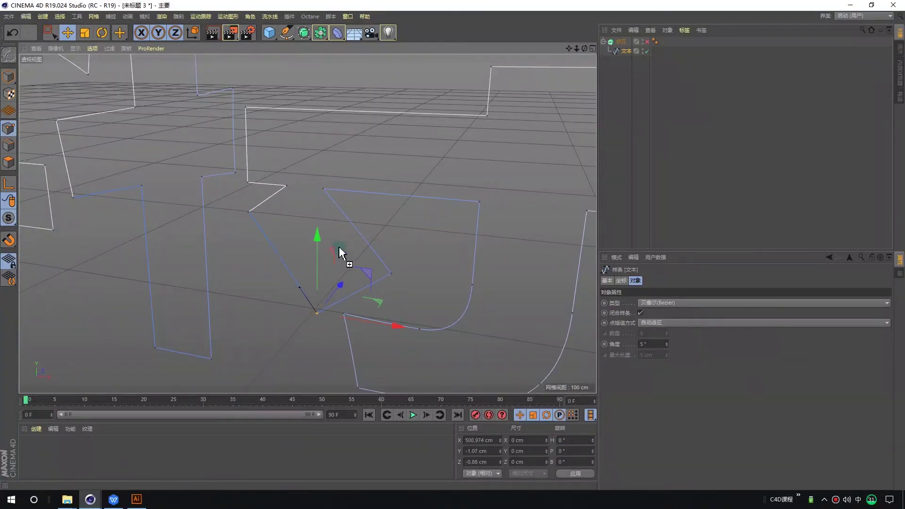
left_click_drag(317, 232, 389, 275)
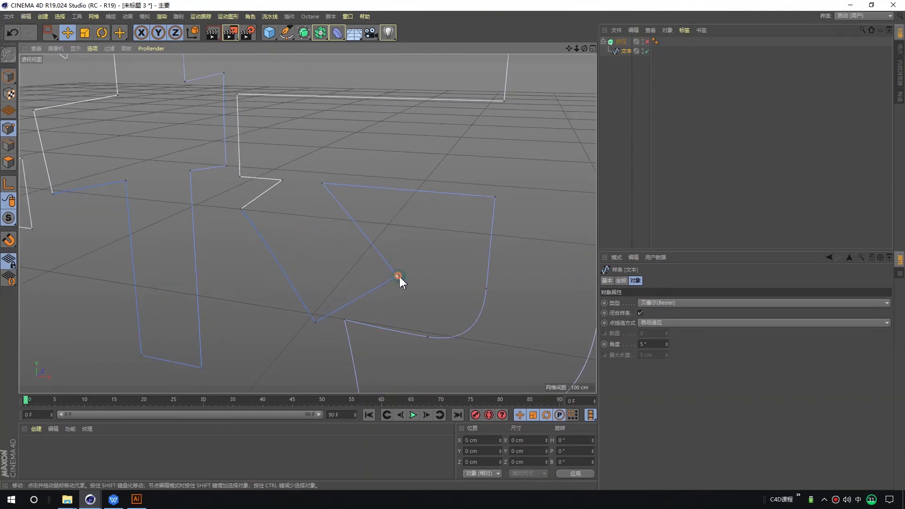
mouse_move(451, 286)
left_mouse_down()
mouse_move(404, 277)
mouse_move(437, 279)
left_mouse_up()
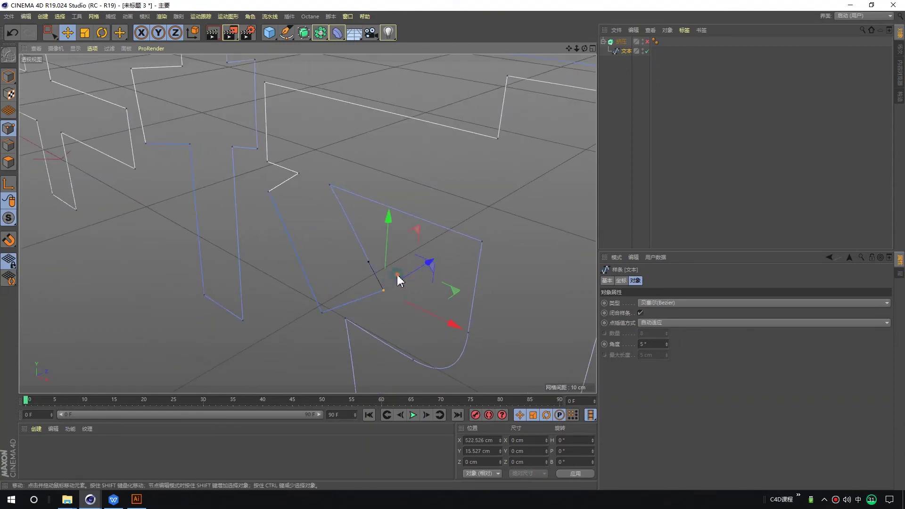
- Re-enable the Extrude and slide two corner points of 特's slanted stroke sideways along X
left_click(642, 42)
mouse_move(352, 228)
left_mouse_down("alt")
mouse_move(382, 193)
mouse_move(270, 163)
mouse_move(282, 160)
mouse_move(293, 173)
mouse_move(264, 192)
left_mouse_up("alt")
left_click(262, 191, "shift")
mouse_move(369, 174)
left_mouse_down()
mouse_move(354, 182)
mouse_move(299, 167)
left_mouse_up()
left_click(302, 158)
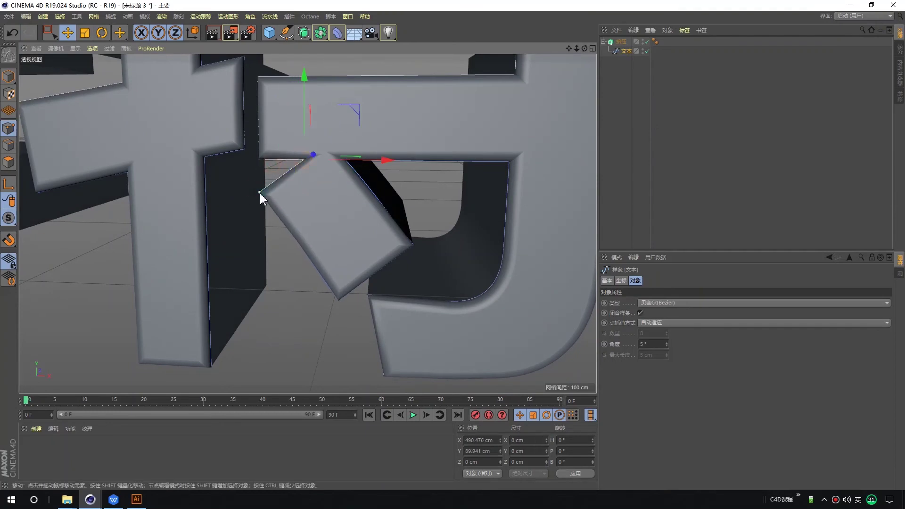
left_click(261, 192, "shift")
left_click(646, 41)
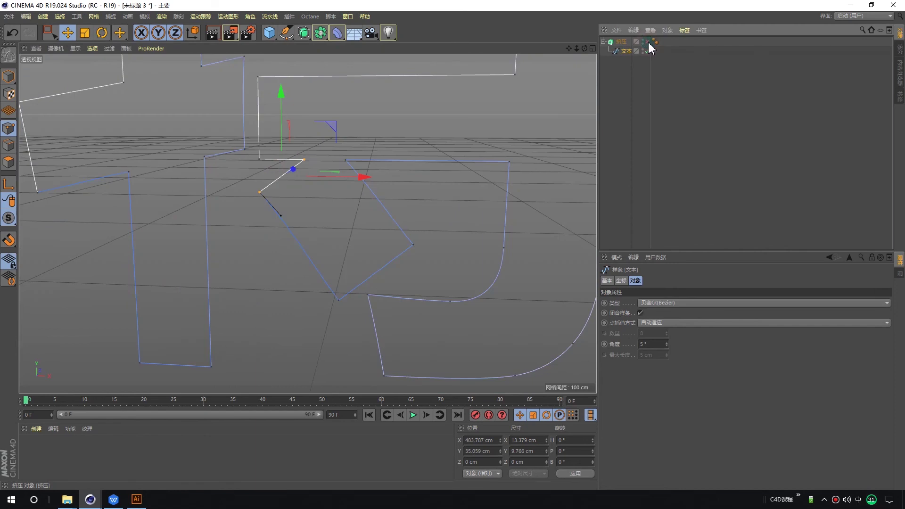
left_click(645, 41)
mouse_move(363, 178)
left_mouse_down()
mouse_move(370, 183)
mouse_move(356, 178)
left_mouse_up()
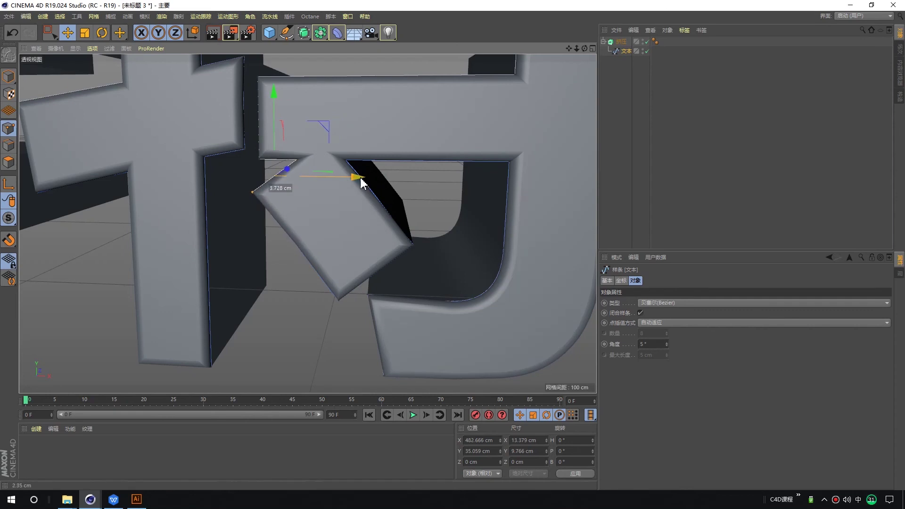
scroll(431, 253, "down", 2)
scroll(444, 263, "down", 3)
- Clear the selection, hide the Extrude, and select the 文本 spline for point editing
scroll(310, 265, "down", 2)
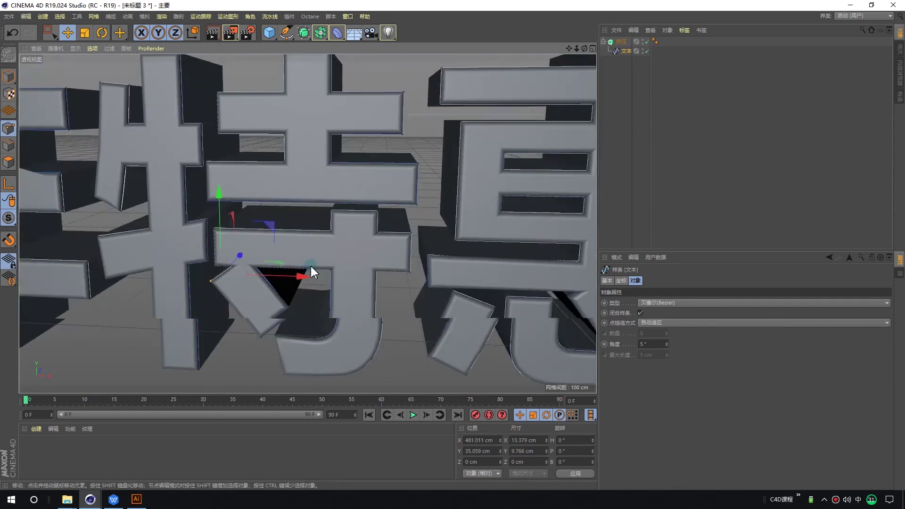
scroll(479, 284, "down", 2)
left_click(767, 151)
scroll(312, 267, "down", 2)
mouse_move(312, 267)
left_mouse_down("alt")
mouse_move(216, 243)
mouse_move(281, 251)
mouse_move(290, 224)
mouse_move(333, 192)
mouse_move(228, 204)
left_mouse_up("alt")
scroll(215, 239, "up", 2)
scroll(287, 220, "up", 2)
scroll(287, 226, "up", 3)
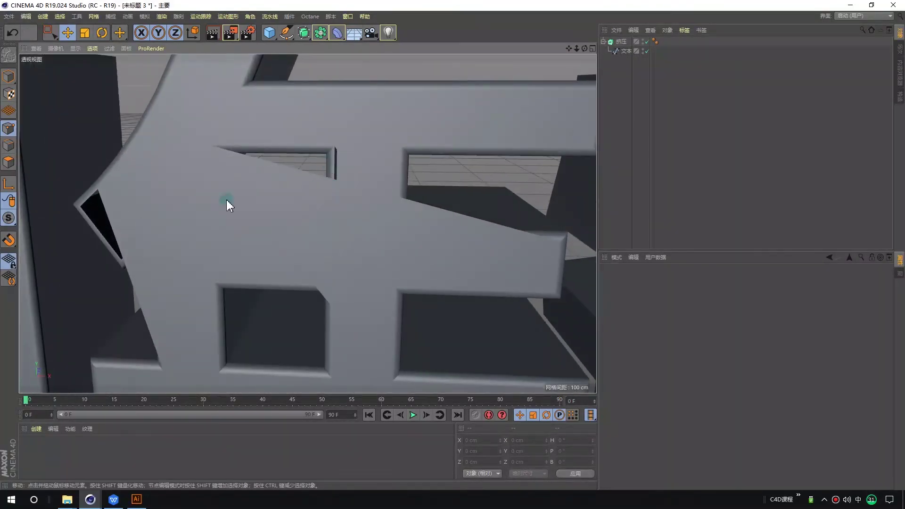
scroll(185, 245, "up", 2)
left_click(646, 42)
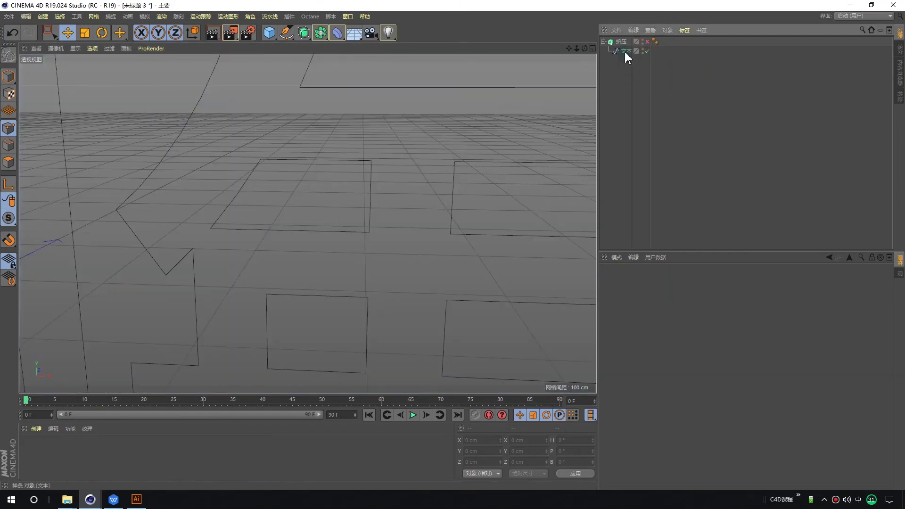
left_click(626, 51)
- Lower the pointed left-corner points of 年 along Y and re-enable the Extrude
scroll(227, 228, "up", 3)
left_click(240, 220)
scroll(273, 220, "up", 2)
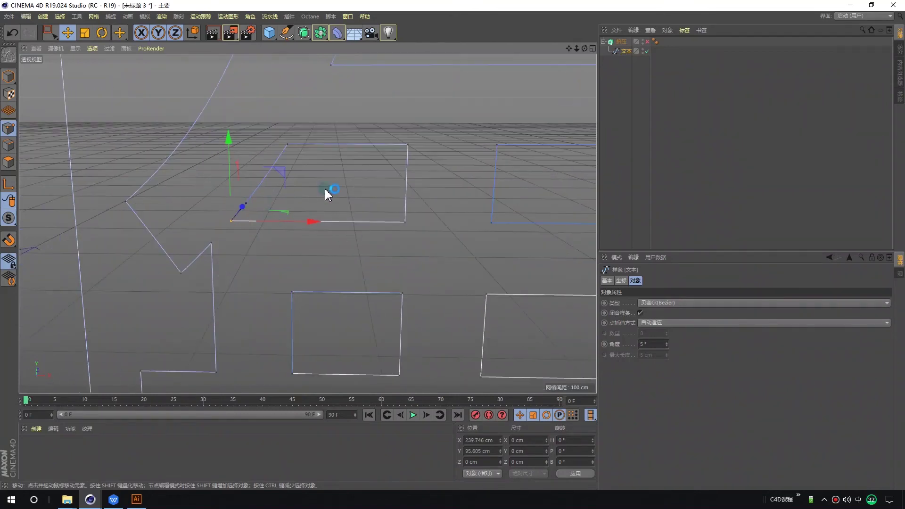
left_click(210, 243)
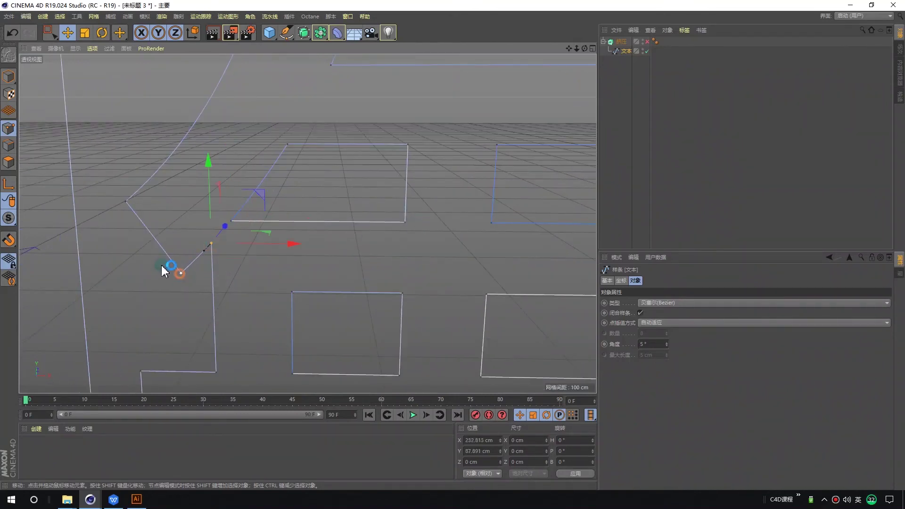
left_click(127, 202, "shift")
left_click_drag(166, 162, 166, 181)
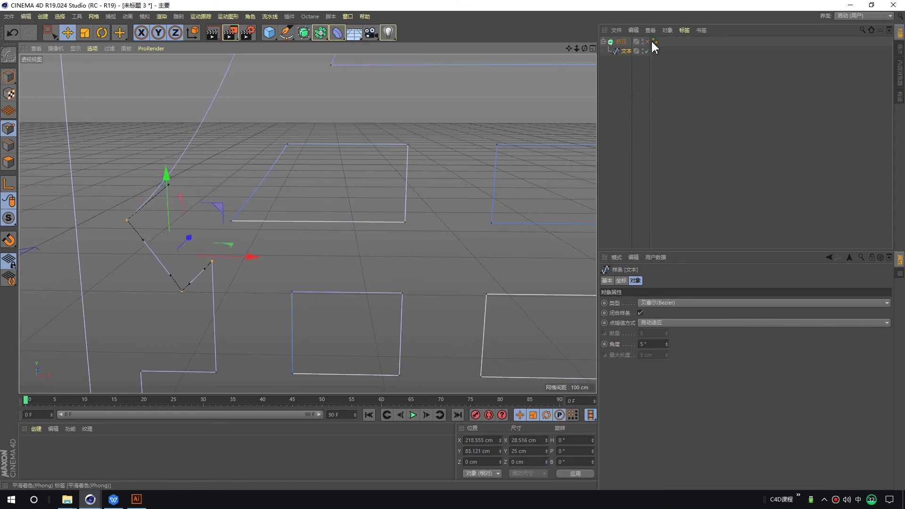
left_click(647, 42)
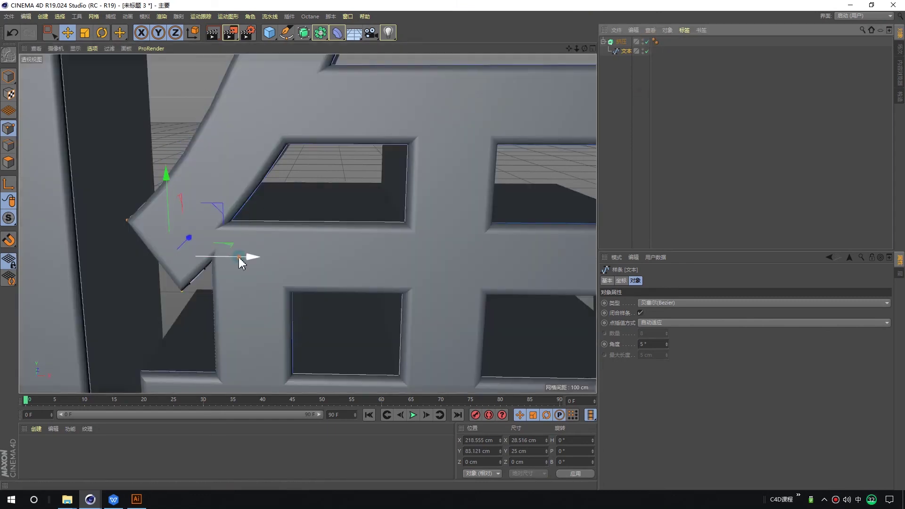
mouse_move(169, 186)
left_mouse_down()
mouse_move(169, 162)
mouse_move(168, 172)
left_mouse_up()
scroll(174, 181, "down", 3)
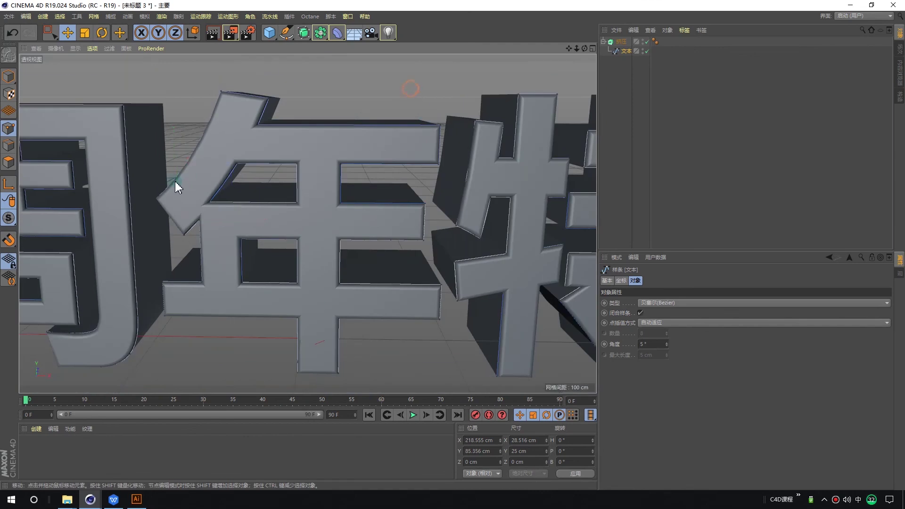
scroll(178, 184, "down", 5)
left_click(668, 153)
mouse_move(432, 186)
left_mouse_down("alt")
mouse_move(428, 199)
mouse_move(531, 210)
mouse_move(428, 221)
left_mouse_up("alt")
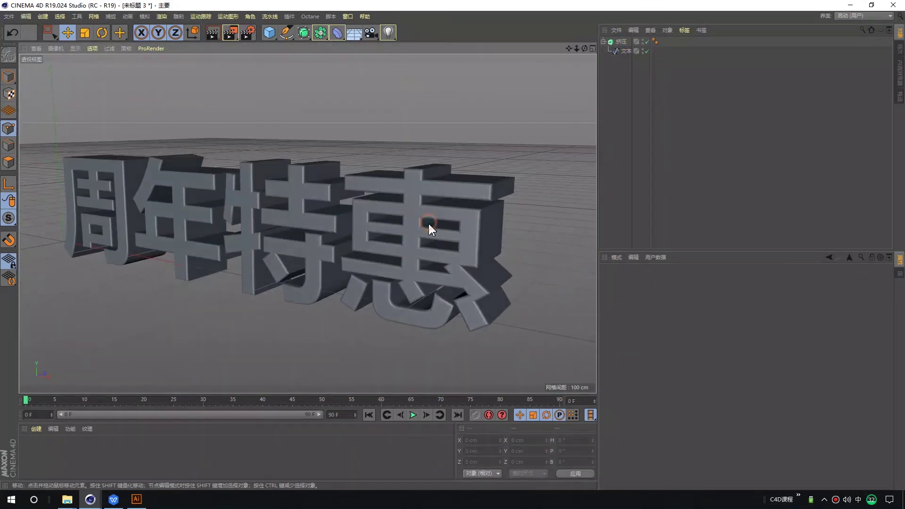
- Set the 挤压 back cap (末端) to 圆角封顶 with 9 steps and 3 cm radius
scroll(428, 222, "up", 2)
left_click_drag(444, 253, 404, 257, "alt")
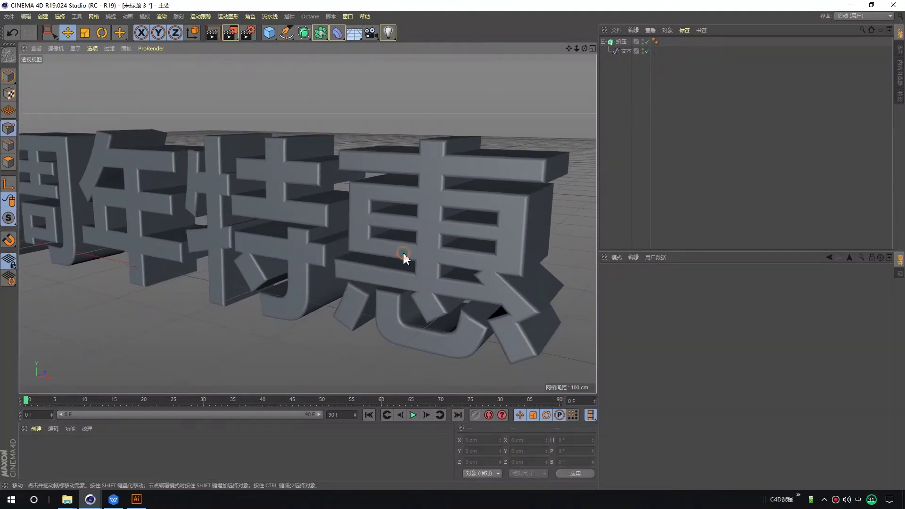
scroll(404, 257, "down", 3)
scroll(431, 248, "down", 2)
left_click(630, 71)
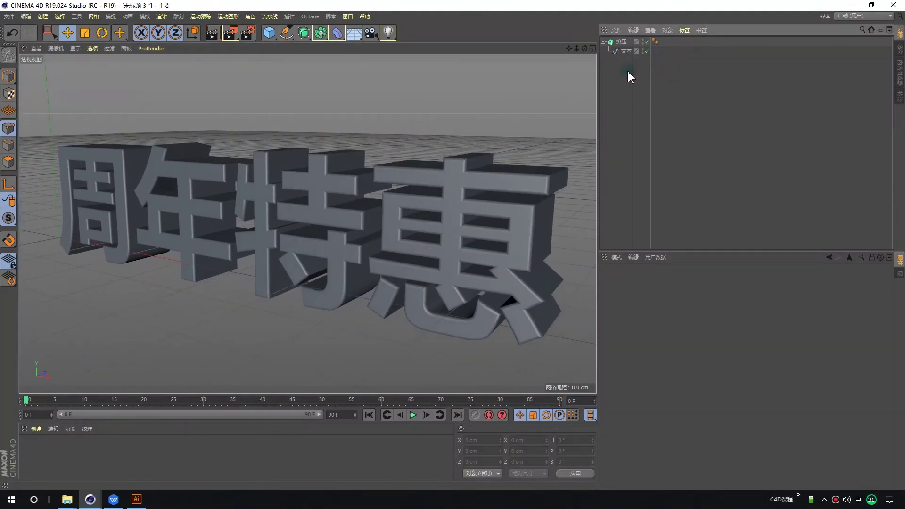
left_click(620, 43)
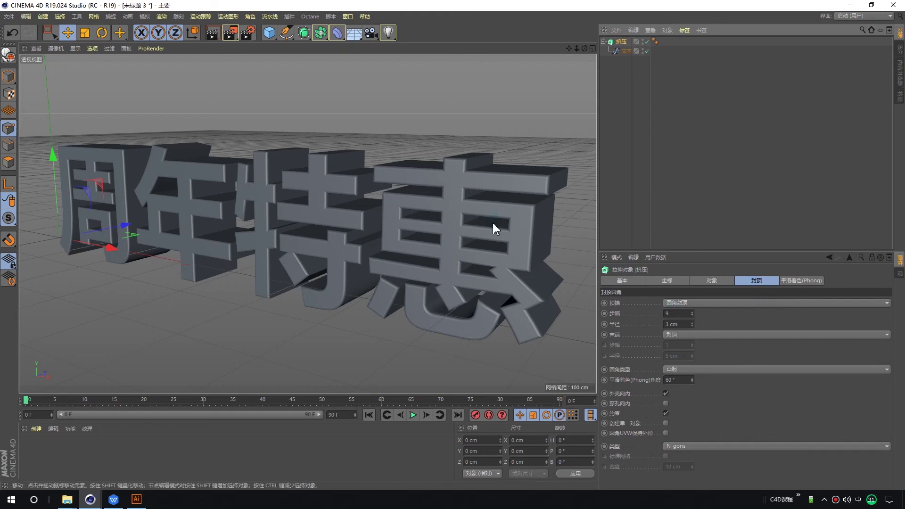
left_click(674, 332)
left_click(680, 377)
left_click(672, 346)
type("9")
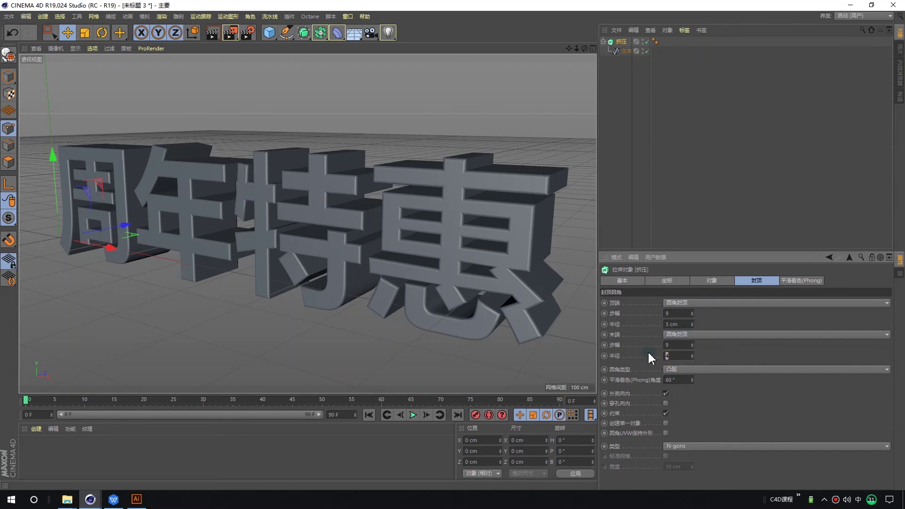
- Change the cap 圆角类型 fillet type to 半圆 semicircle
scroll(518, 245, "up", 3)
scroll(523, 262, "up", 3)
scroll(523, 266, "up", 3)
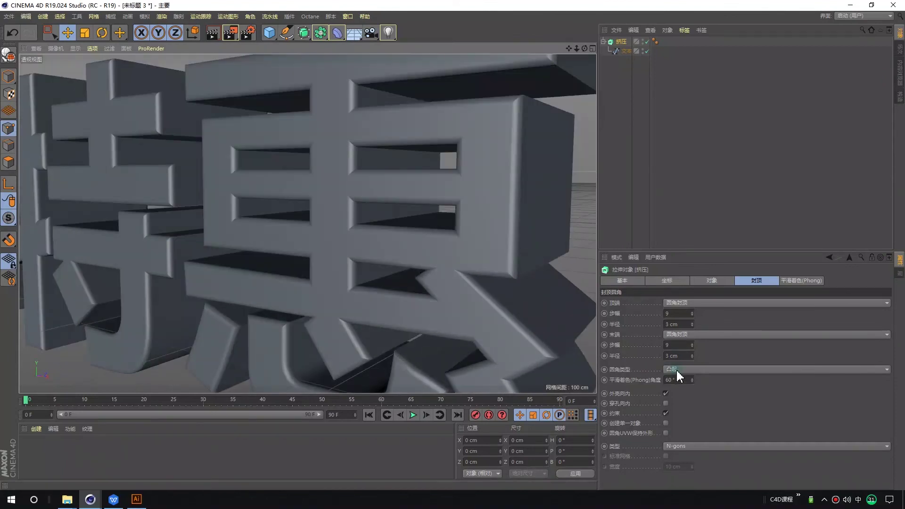
left_click(672, 369)
left_click(678, 416)
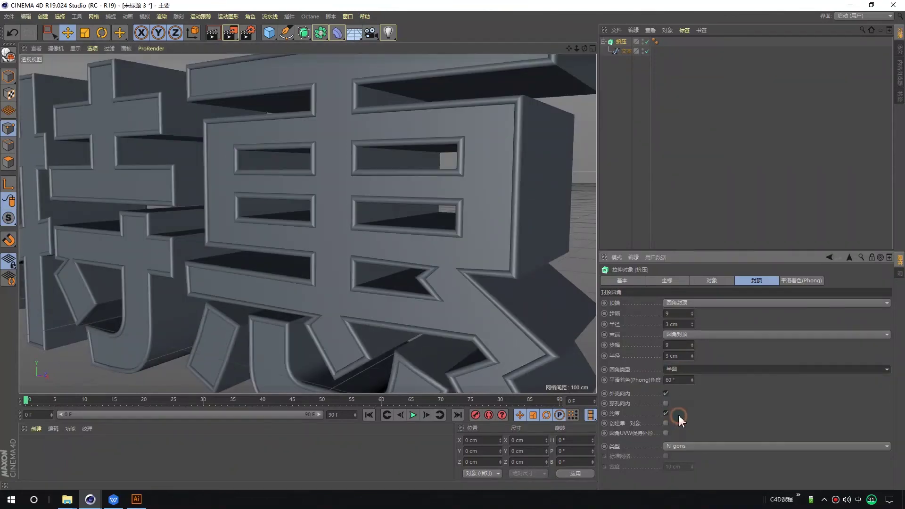
scroll(431, 231, "down", 3)
left_click(691, 190)
mouse_move(402, 237)
left_mouse_down("alt")
mouse_move(434, 269)
mouse_move(493, 281)
mouse_move(448, 289)
mouse_move(478, 279)
mouse_move(423, 244)
mouse_move(475, 202)
left_mouse_up("alt")
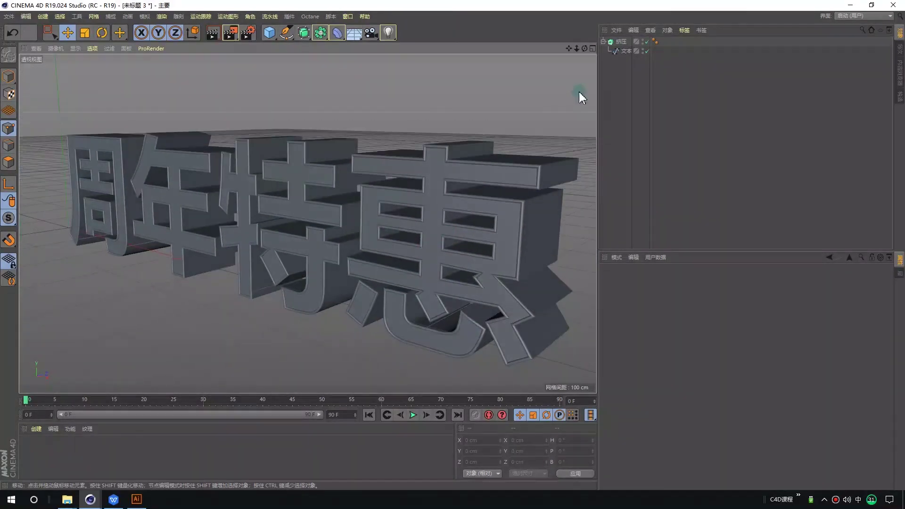
- Try a convex fillet, then settle back on 半圆 with the back cap still rounded
left_click(622, 43)
left_click(683, 369)
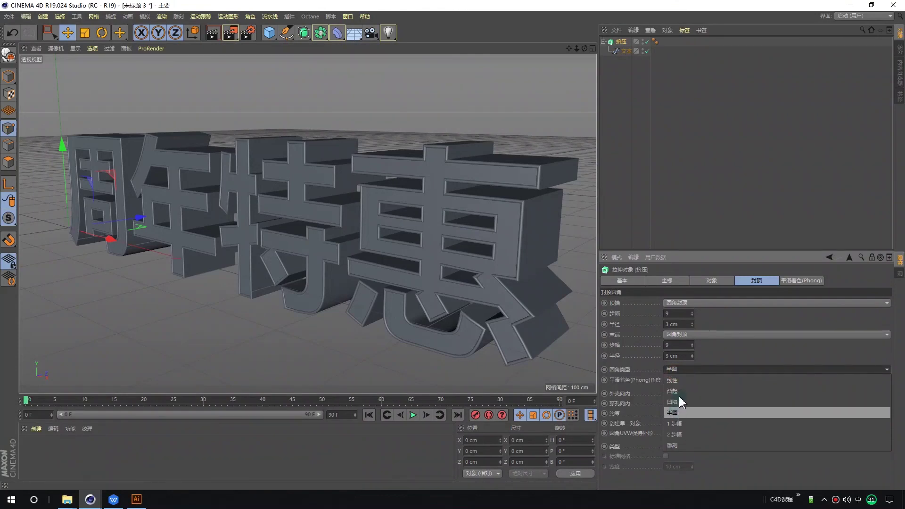
left_click(676, 392)
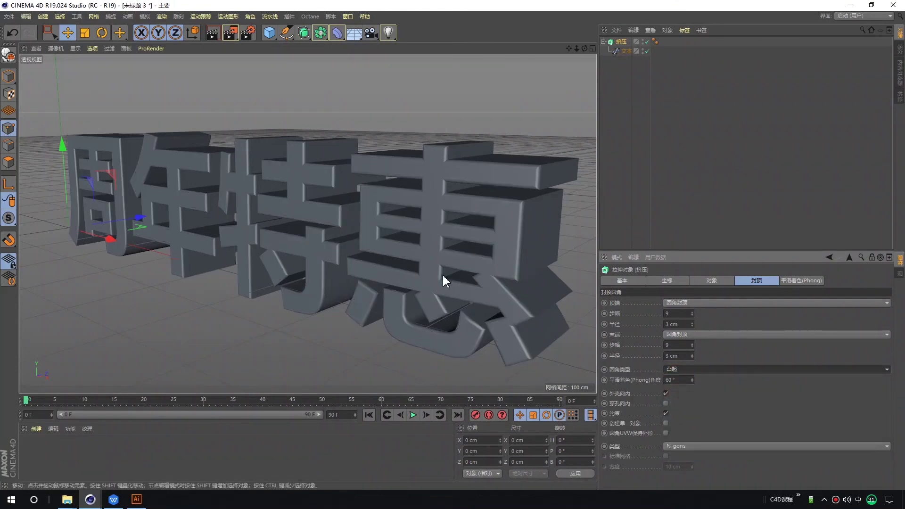
left_click(684, 334)
left_click(719, 324)
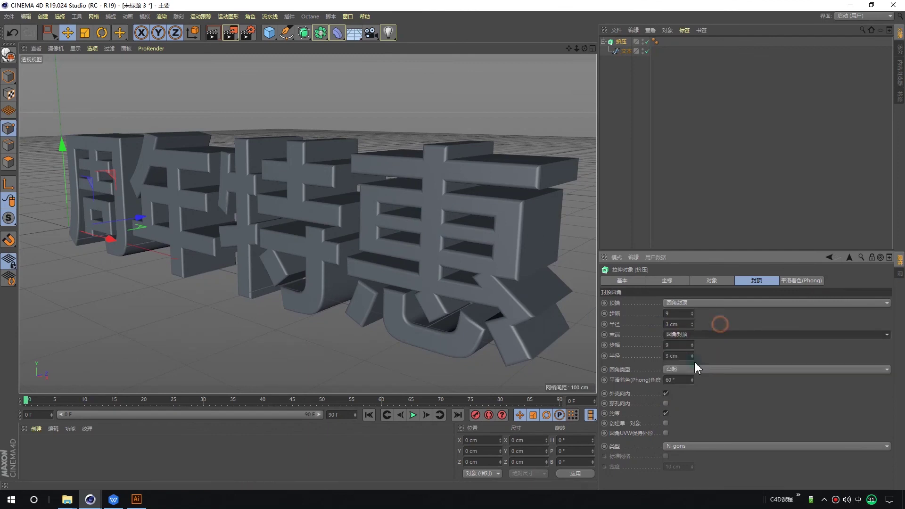
left_click(694, 367)
left_click(678, 413)
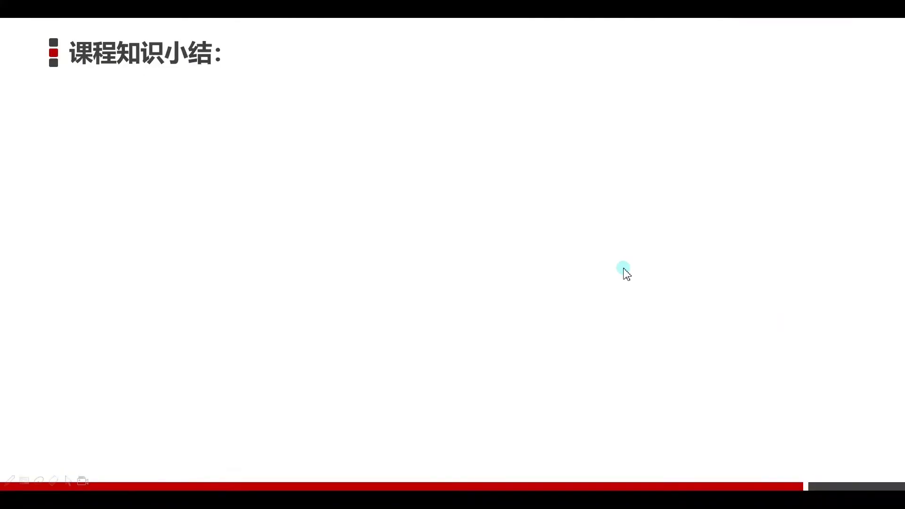
- Advance the slide show to bring in the four bullet points on 课程知识小结
left_click(628, 265)
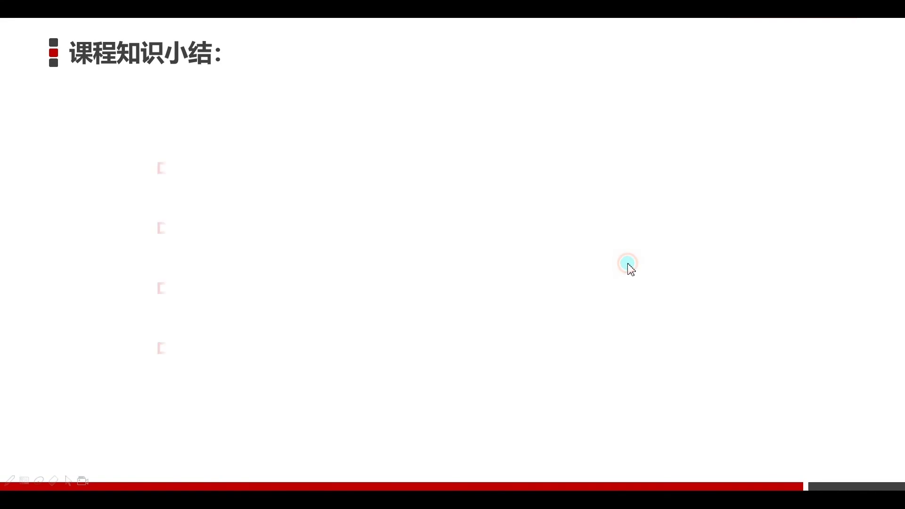